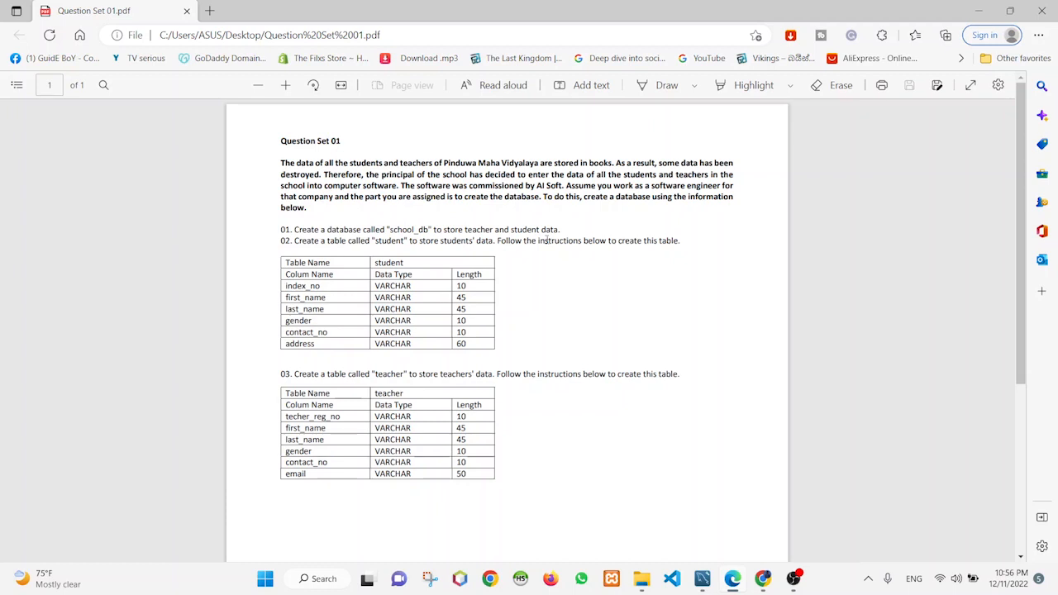
Step: Switch to MySQL Workbench and create a new model
left_click(704, 582)
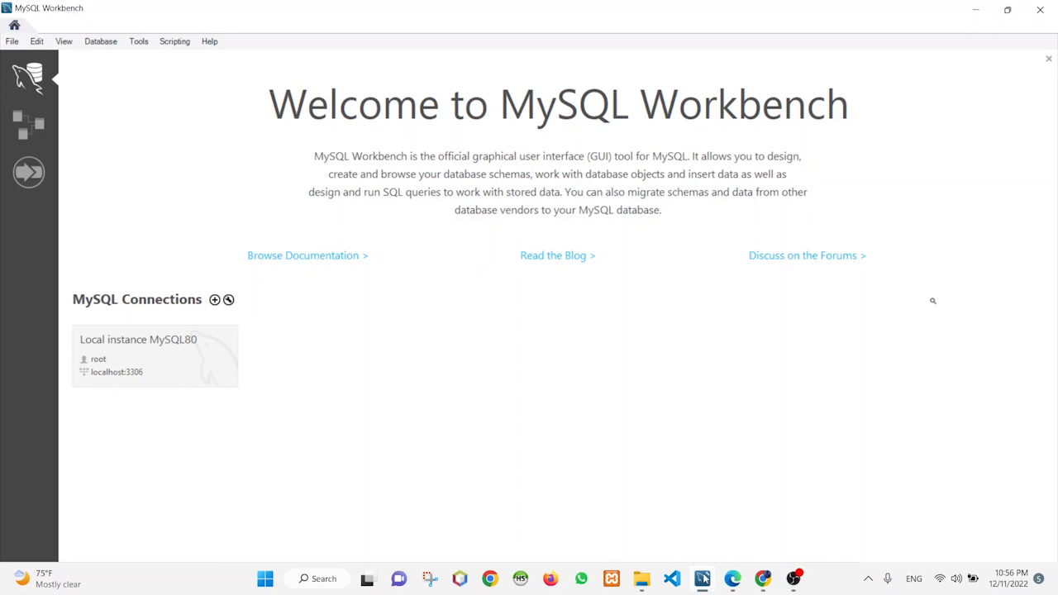
left_click(12, 42)
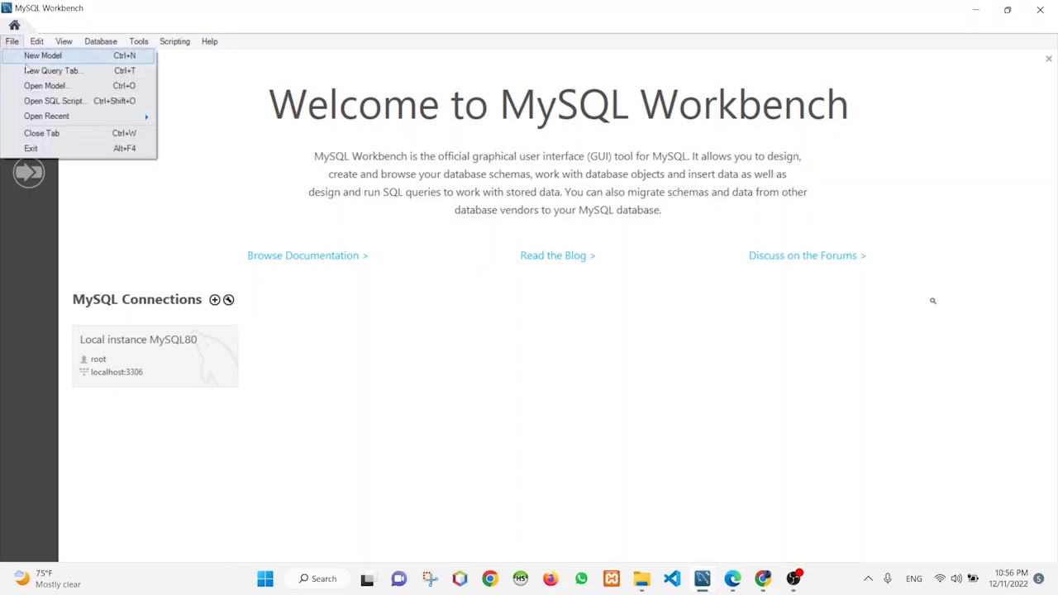
left_click(81, 56)
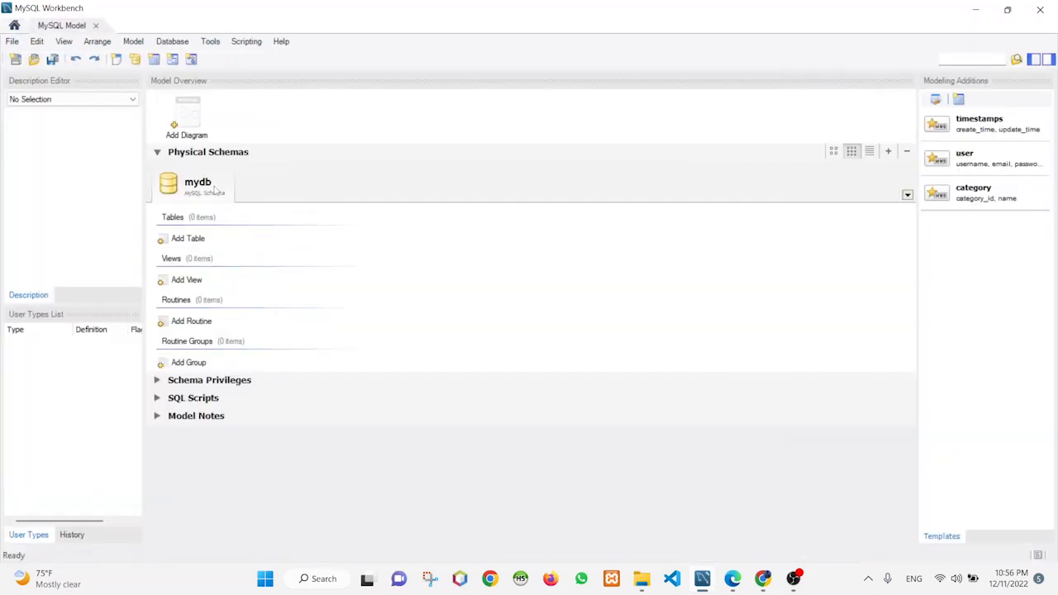
Step: Rename the model's default schema to school_db, copying the name from the question PDF, and rename its references to match
left_click(734, 583)
double_click(395, 229)
key("ctrl+c")
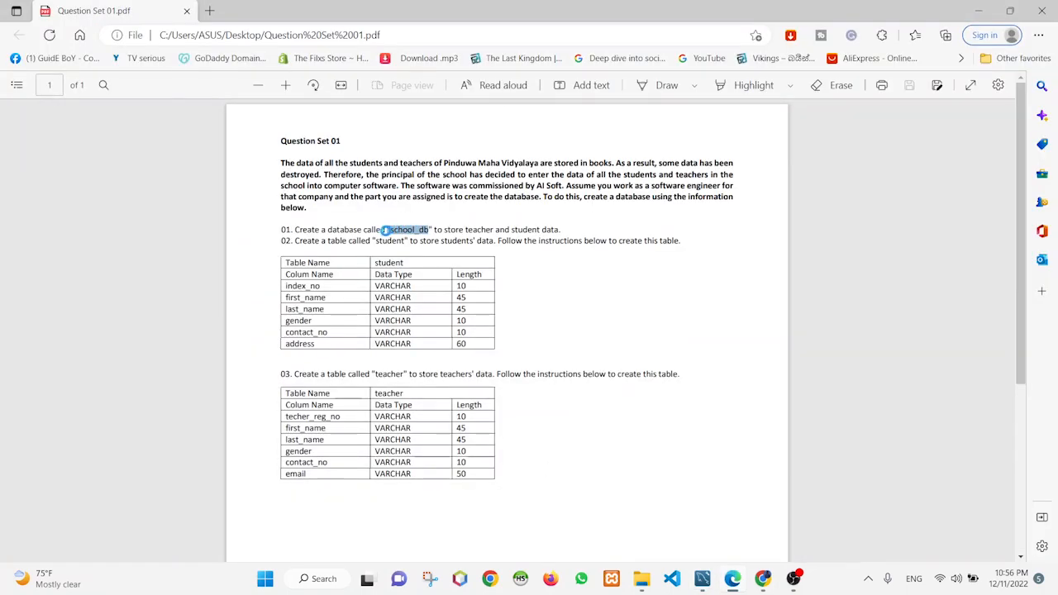
key("alt+Tab")
double_click(198, 185)
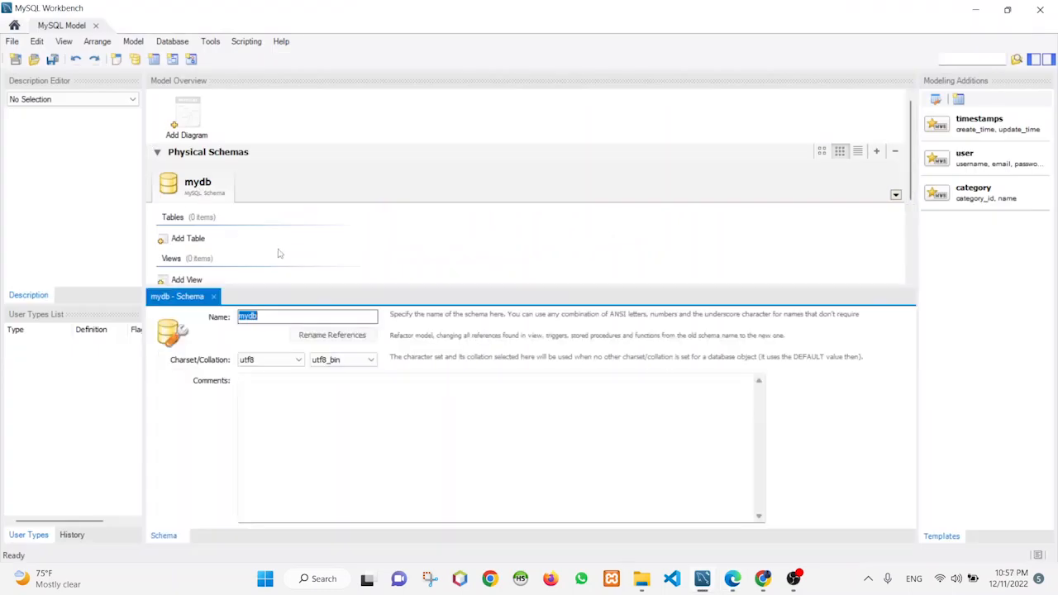
key("ctrl+v")
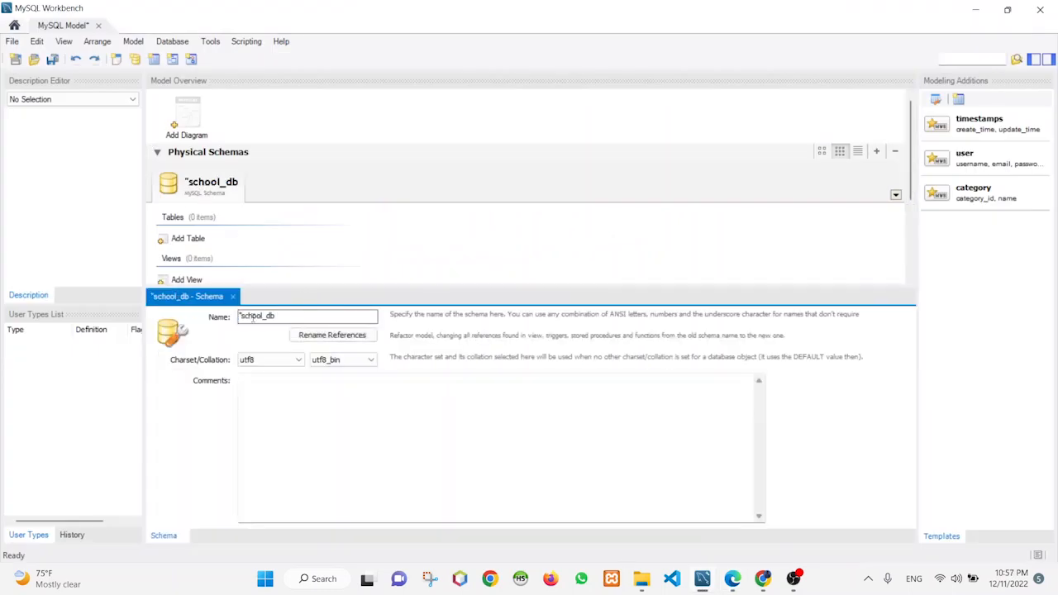
left_click_drag(243, 316, 222, 320)
key("BackSpace")
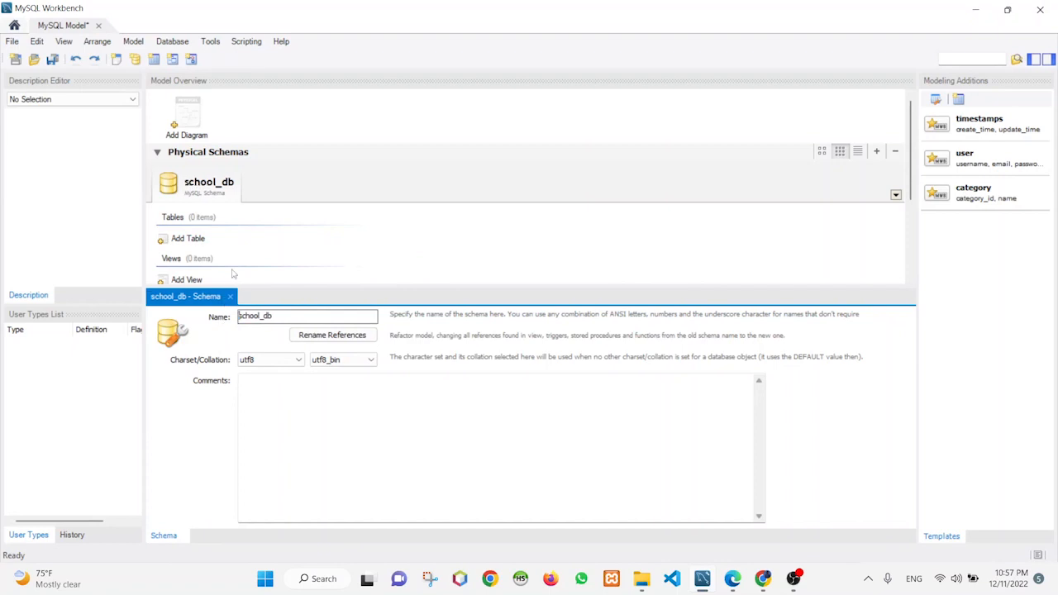
left_click(361, 337)
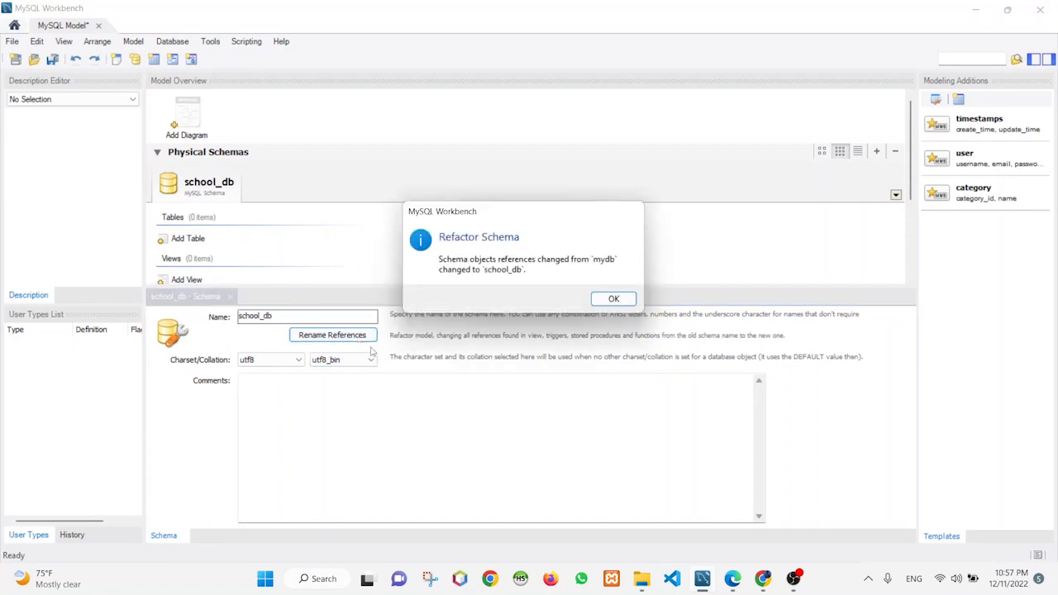
left_click(609, 302)
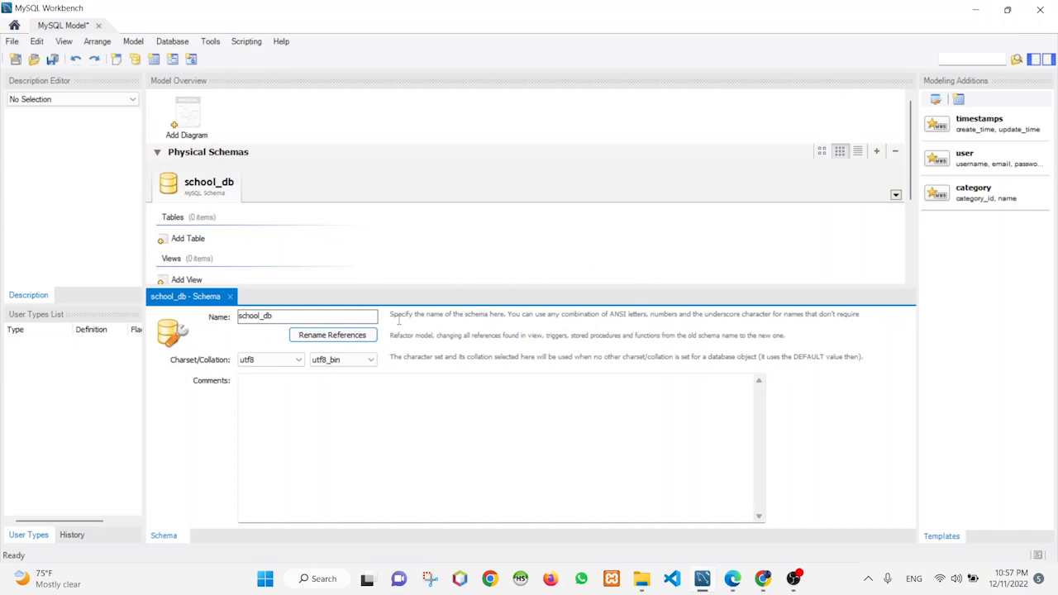
Step: Review the student table instructions in the question PDF, and add a new EER diagram to the model in MySQL Workbench
key("alt+Tab")
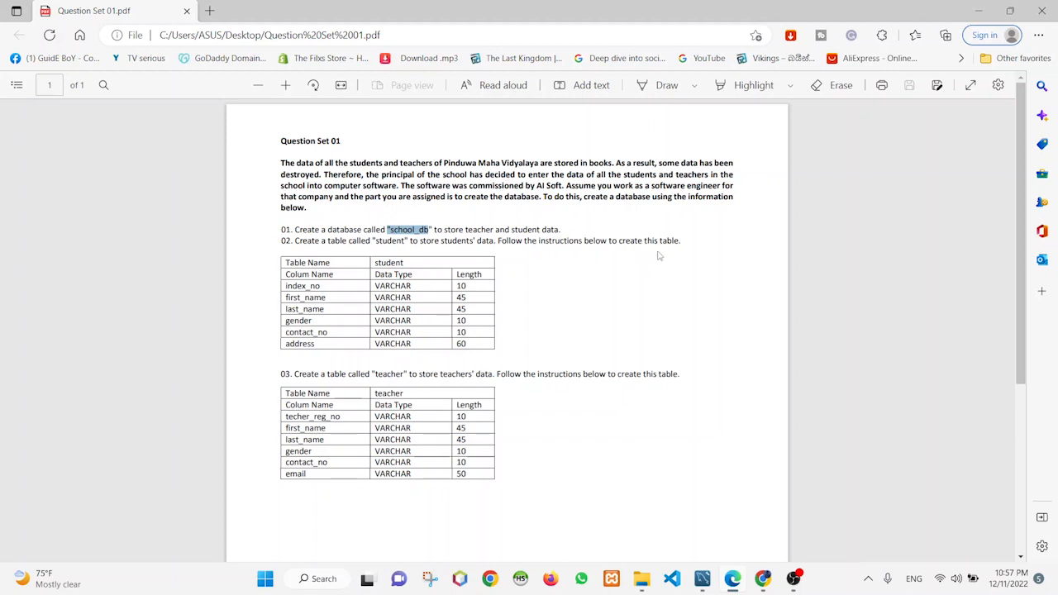
left_click(337, 270)
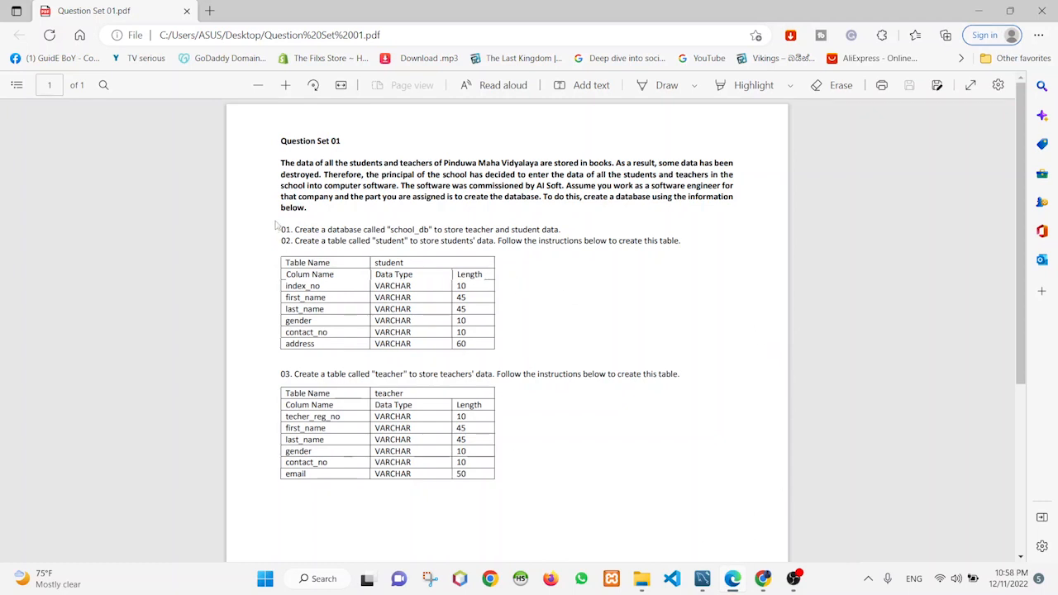
left_click_drag(374, 241, 405, 240)
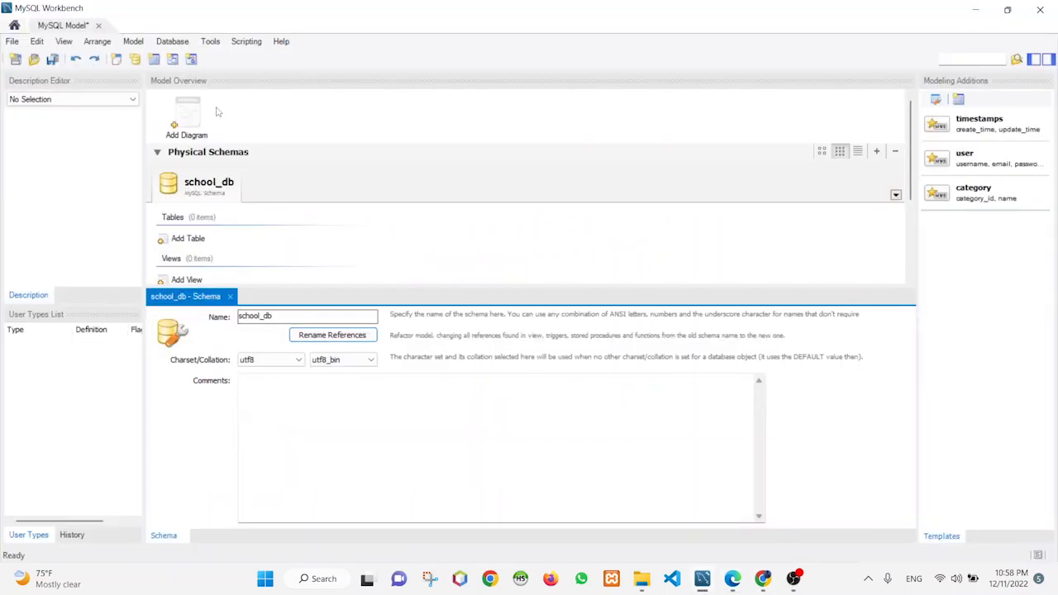
left_click(191, 113)
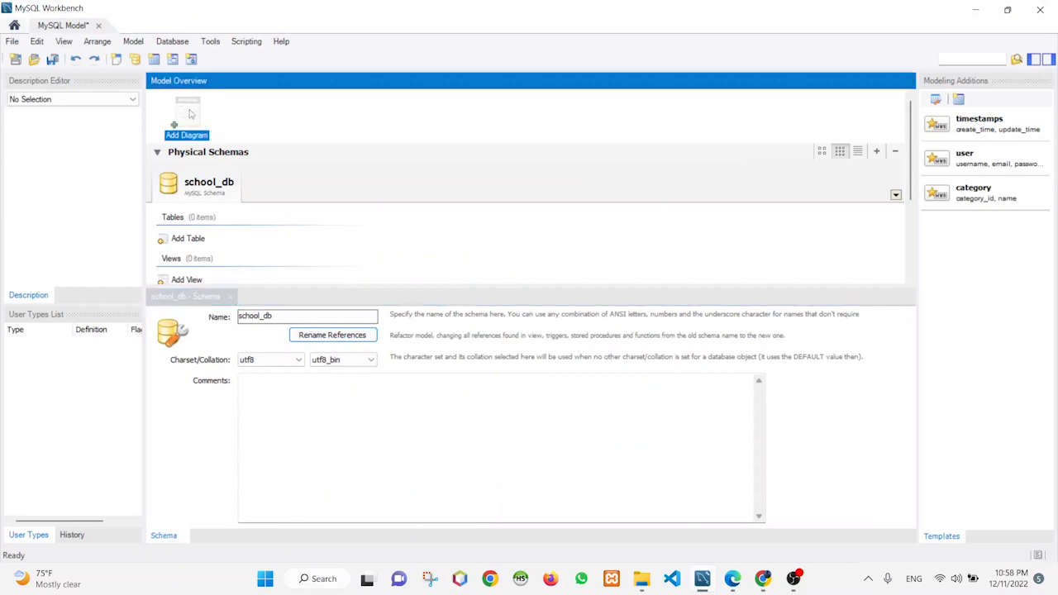
double_click(190, 114)
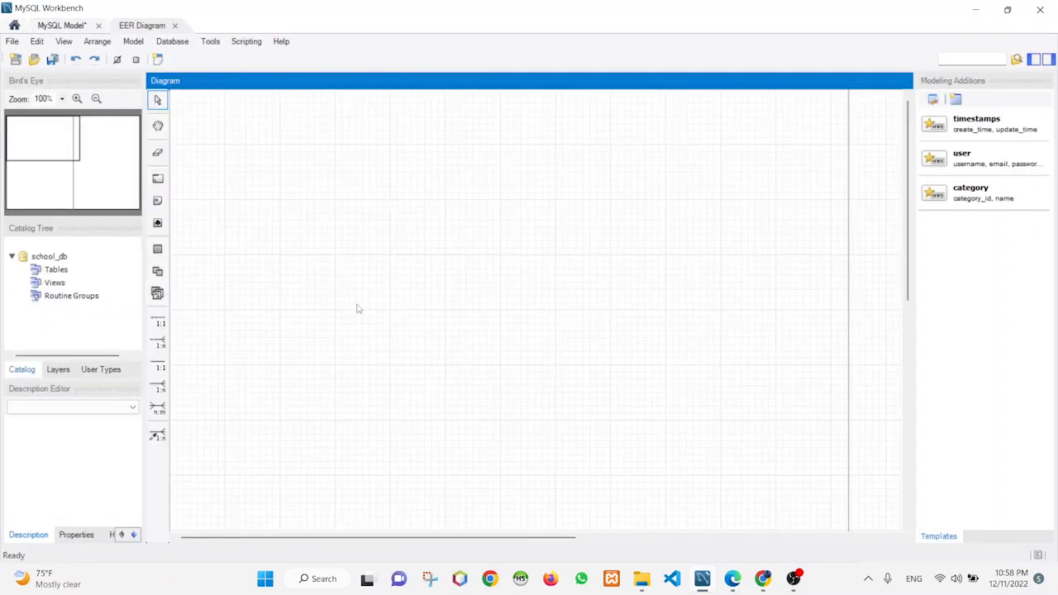
Step: Place a new table on the EER diagram and name it student
left_click(157, 248)
left_click(262, 201)
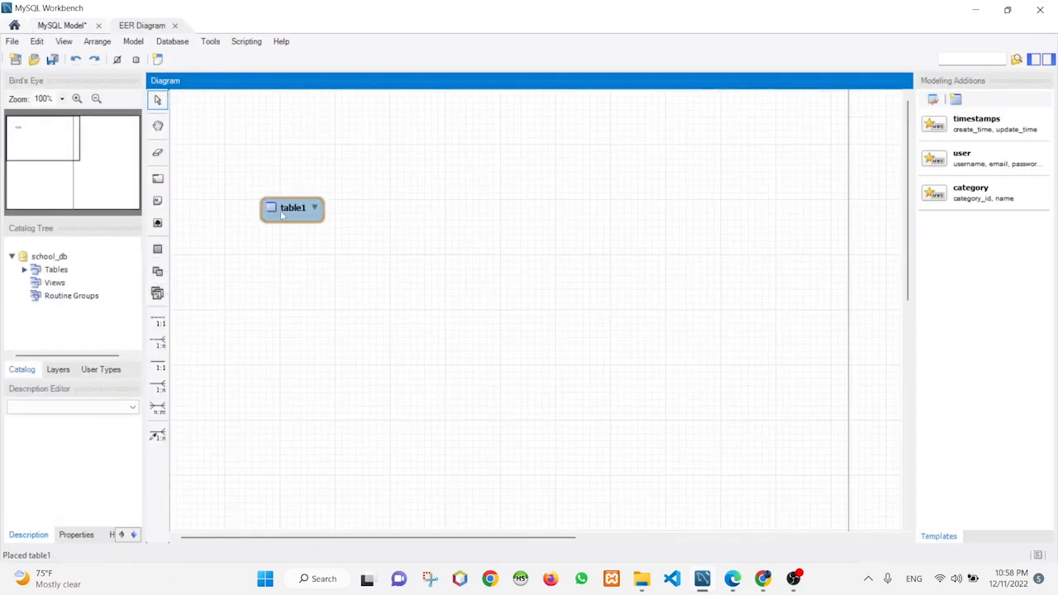
left_click_drag(304, 321, 232, 307)
type("student")
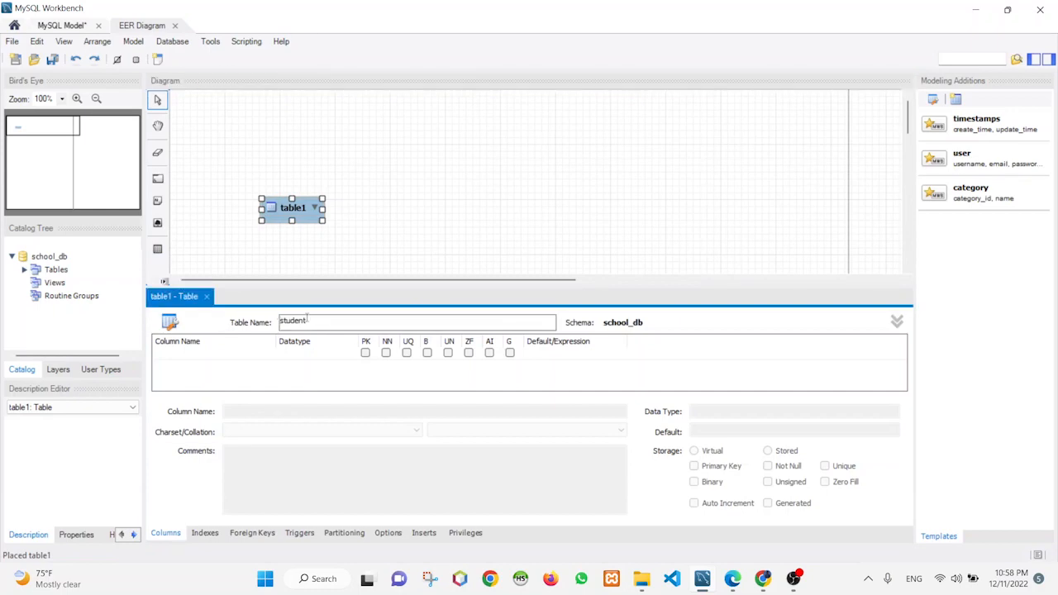
key("Return")
Step: Copy the index_no column name from the question PDF and add it as the student table's first column in MySQL Workbench
left_click(732, 579)
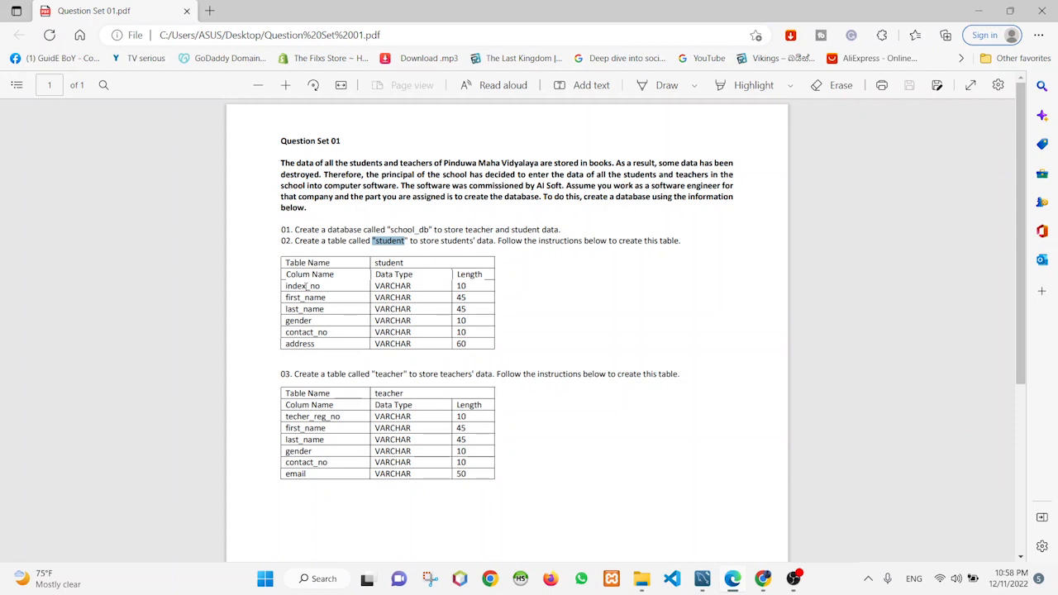
double_click(327, 286)
key("ctrl+c")
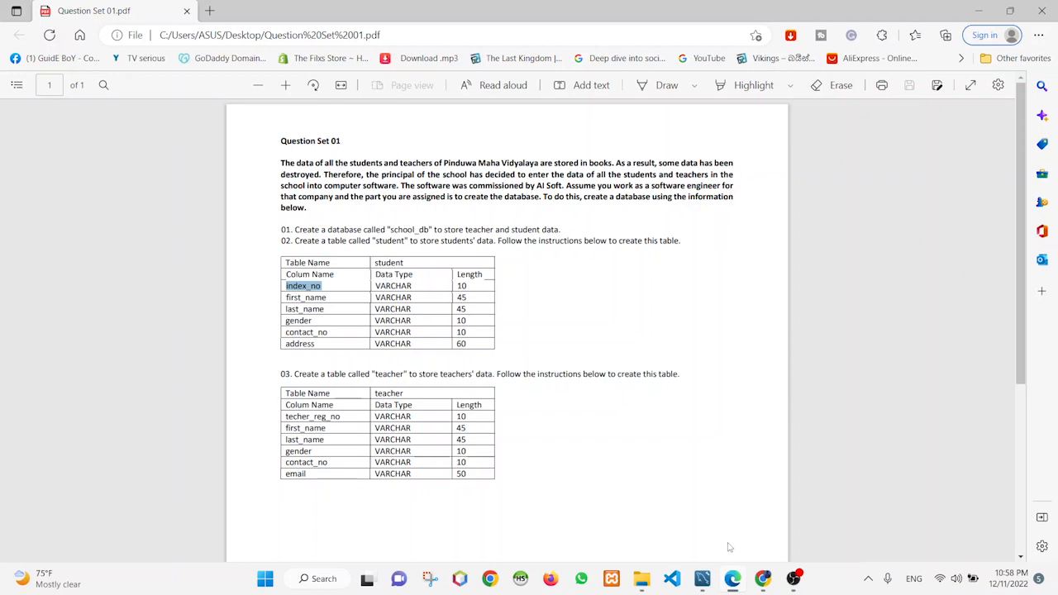
left_click(699, 584)
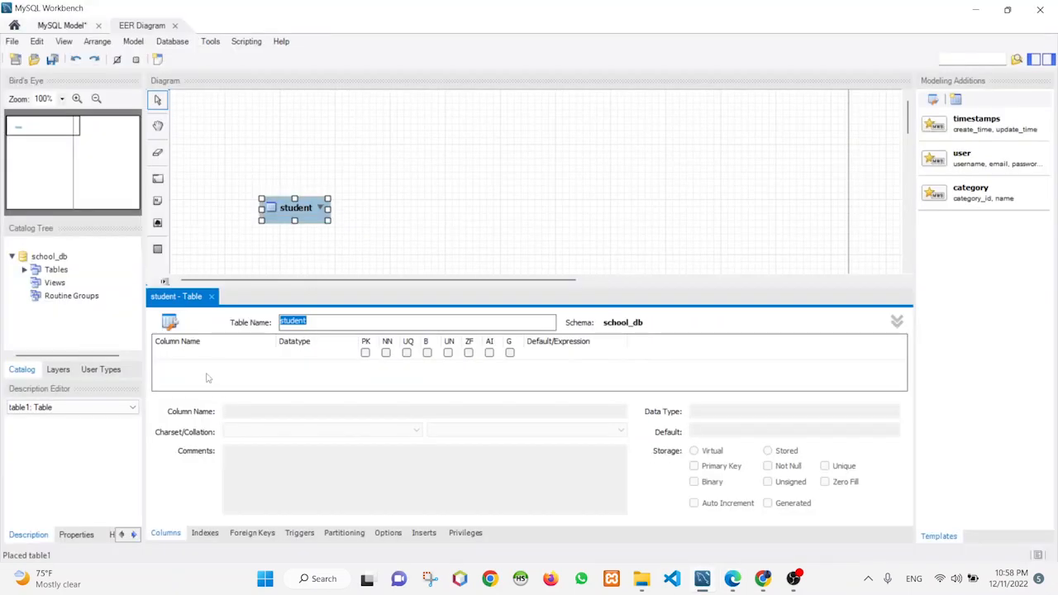
double_click(201, 353)
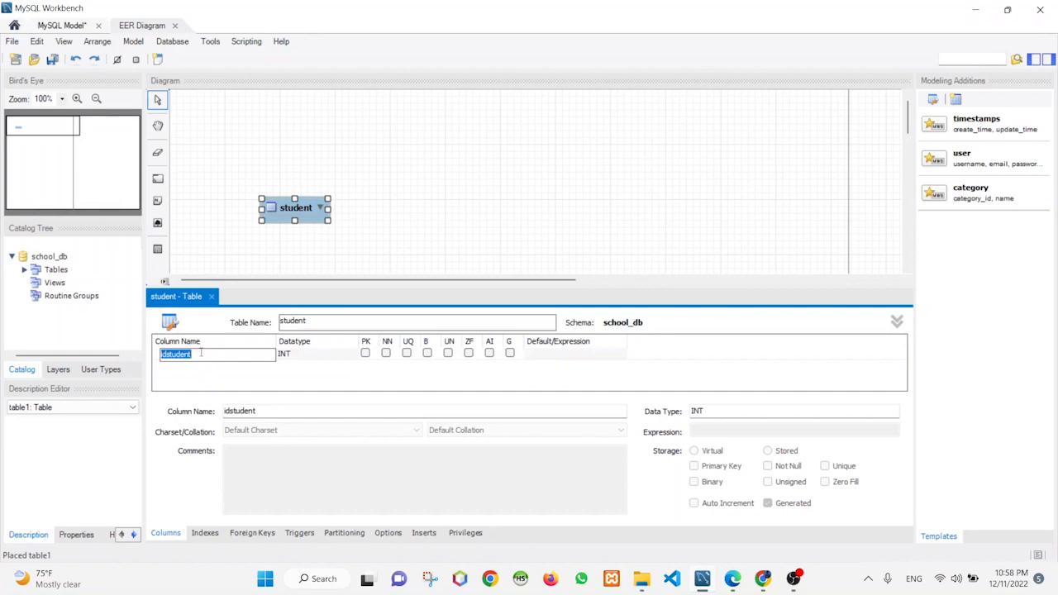
key("ctrl+v")
Step: Set the index_no column's data type to VARCHAR(10)
left_click(292, 356)
left_click(297, 355)
left_click(352, 355)
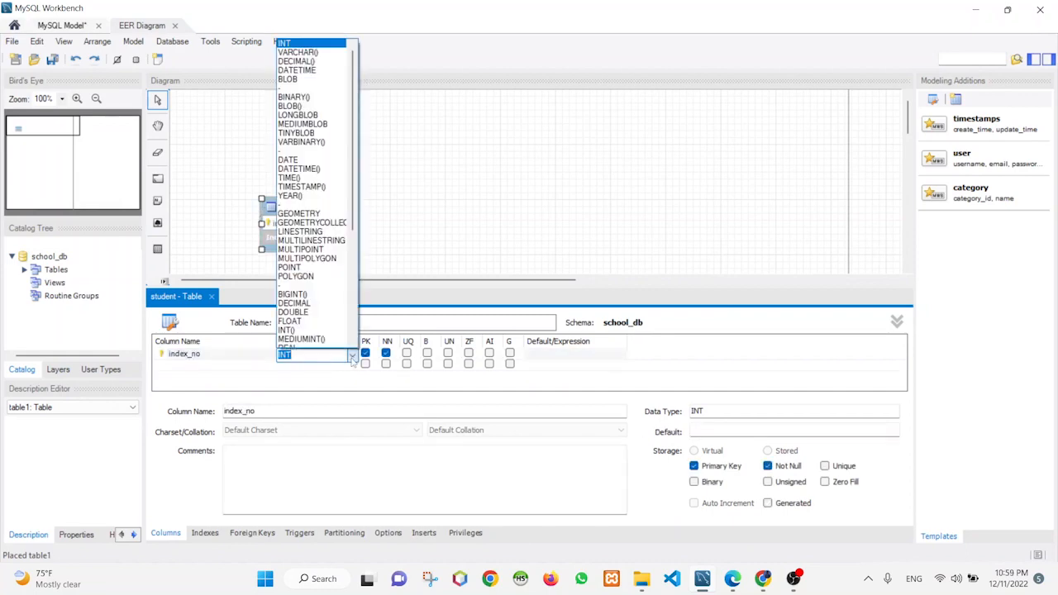
left_click(300, 52)
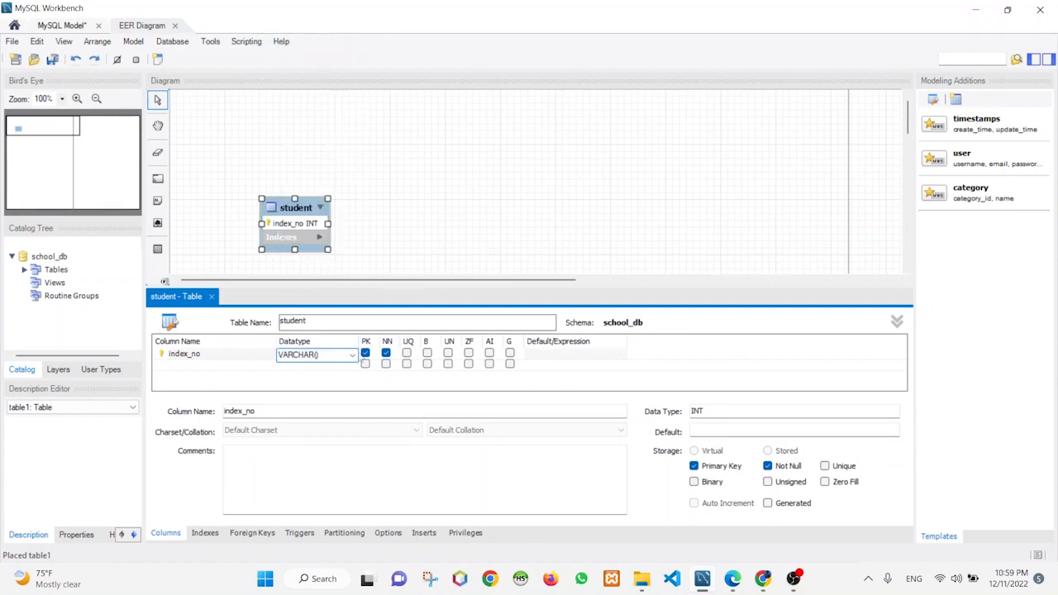
type("10")
left_click(334, 382)
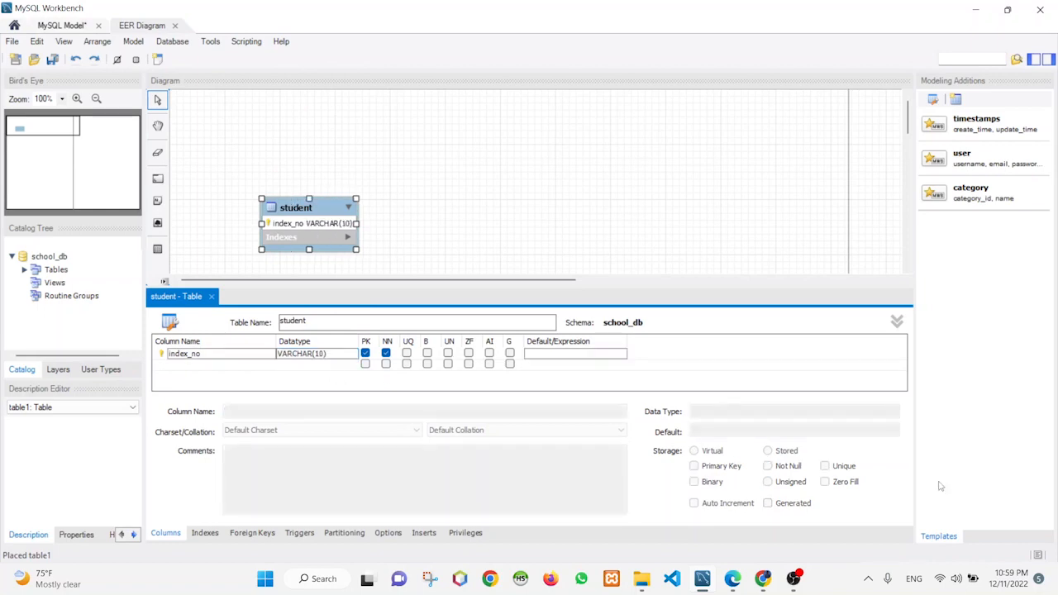
Step: Check the next column in the question PDF and add a first_name column below index_no in the student table
left_click(734, 579)
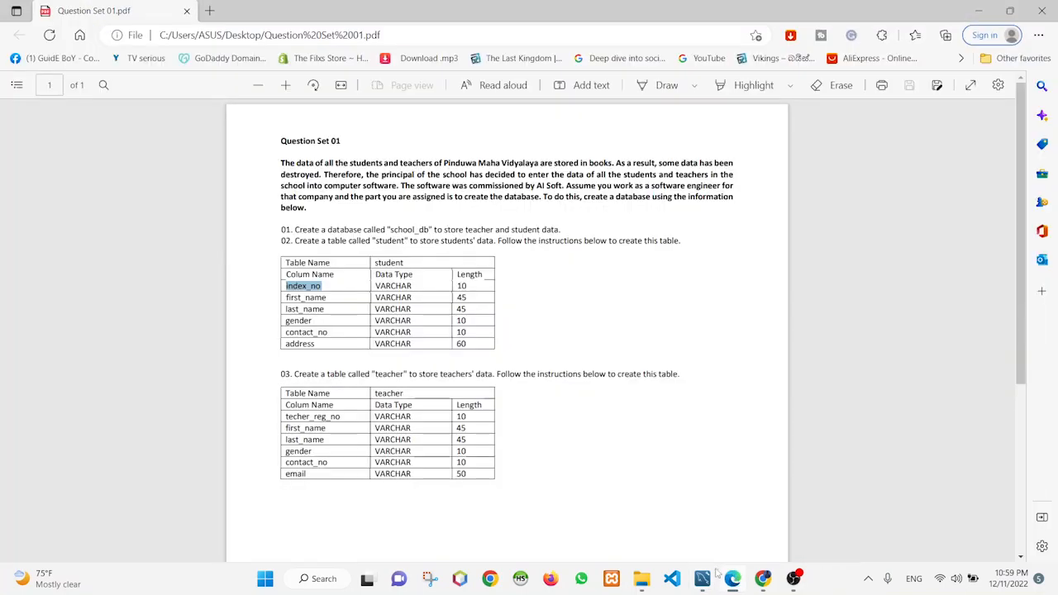
left_click_drag(333, 299, 282, 301)
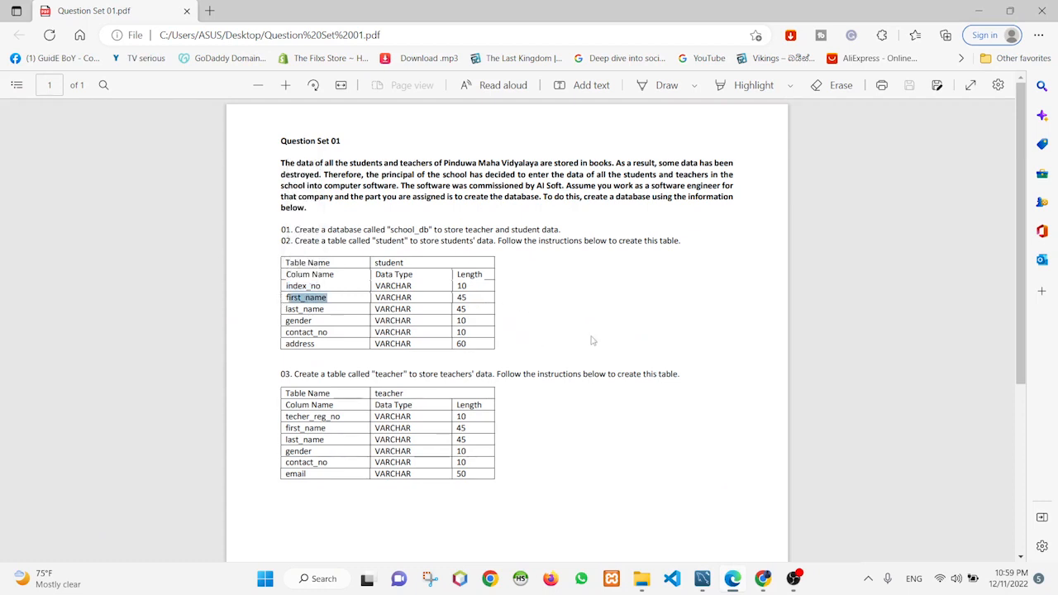
left_click(693, 324)
left_click(709, 582)
left_click(223, 365)
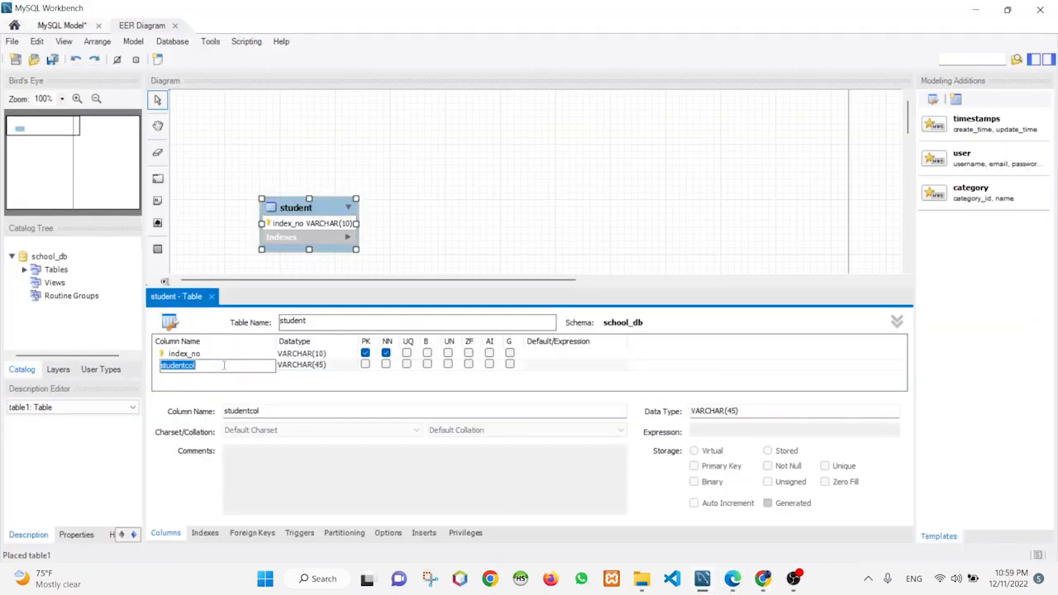
type("first_namef")
left_click(732, 579)
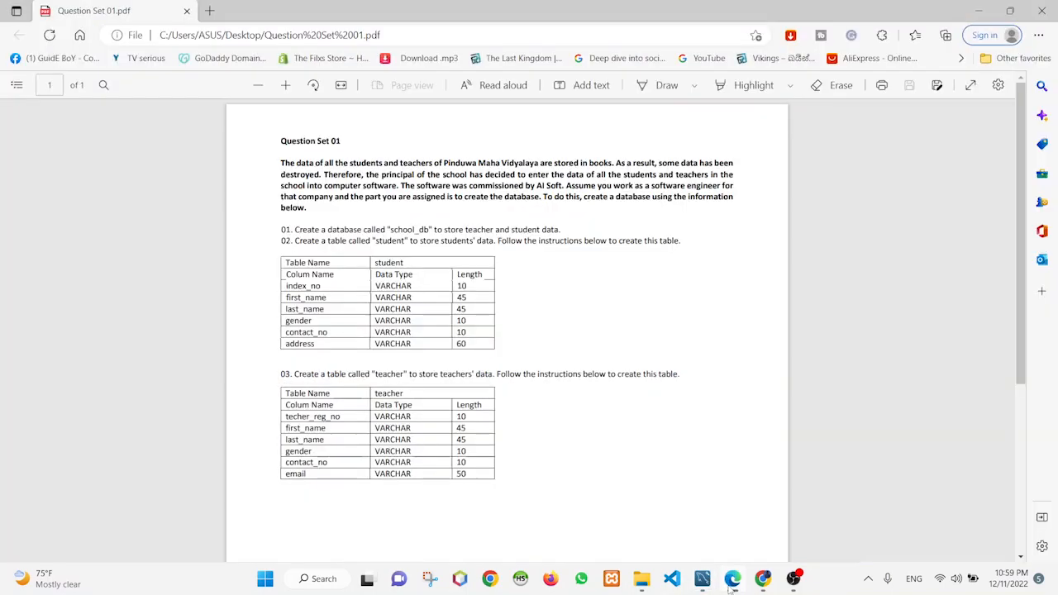
left_click(733, 583)
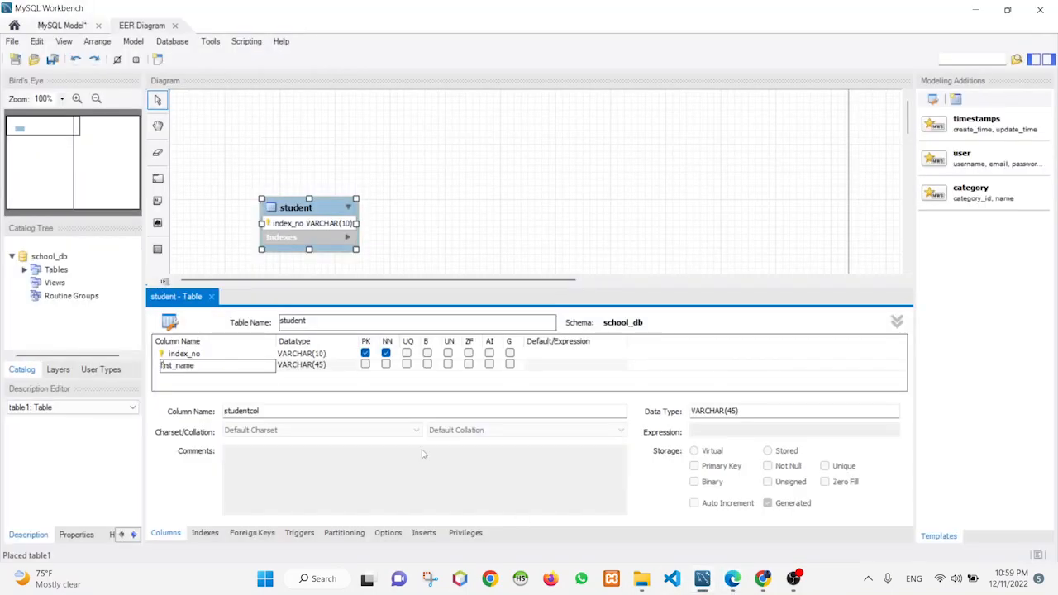
key("Tab")
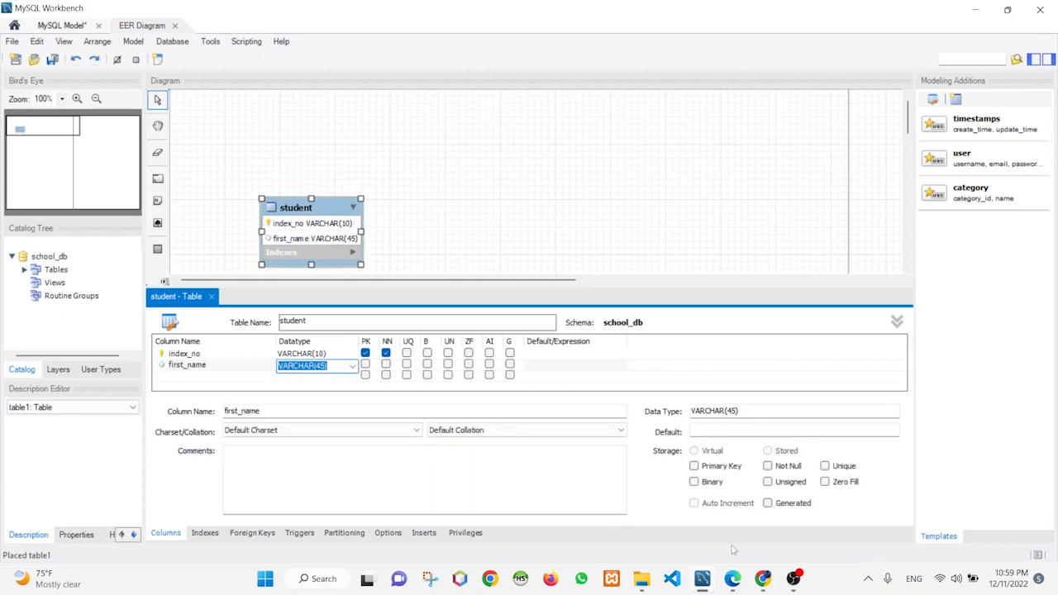
Step: Copy the last_name column name from the question PDF and add it as the student table's third column in MySQL Workbench
mouse_move(712, 581)
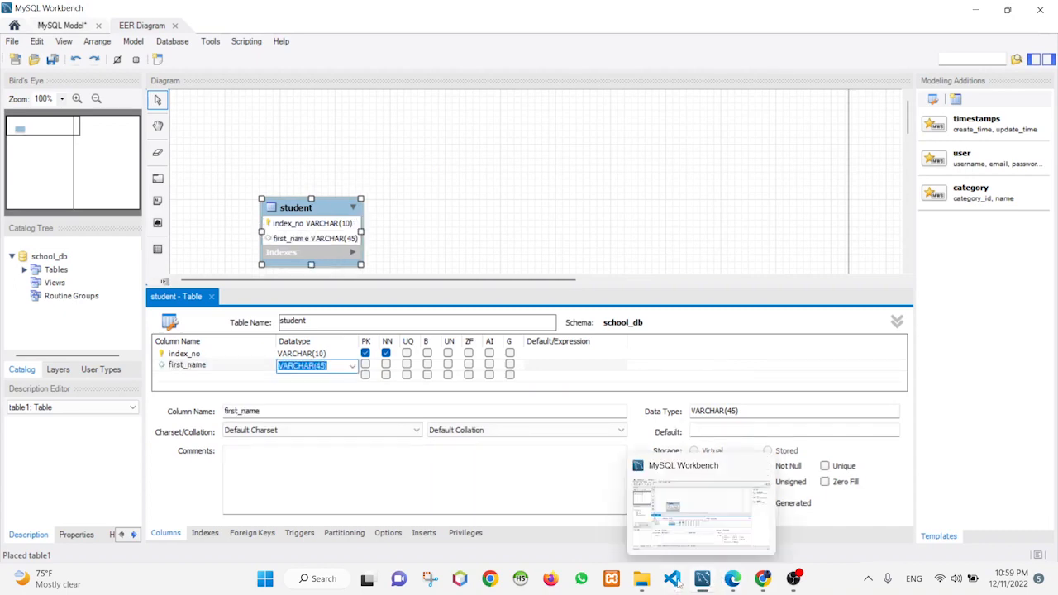
left_click(732, 581)
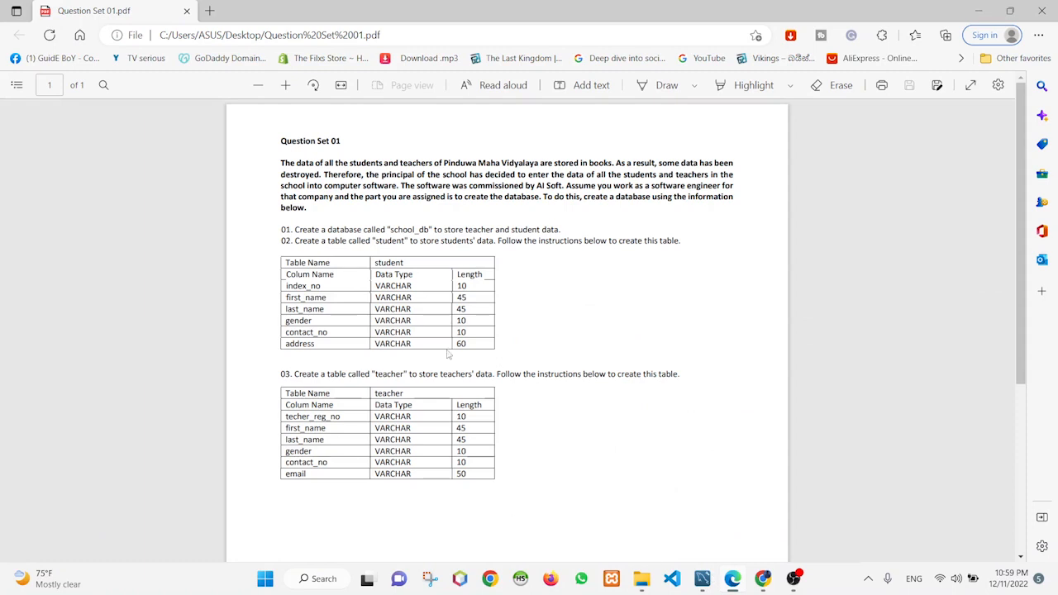
left_click_drag(331, 309, 284, 309)
key("ctrl+c")
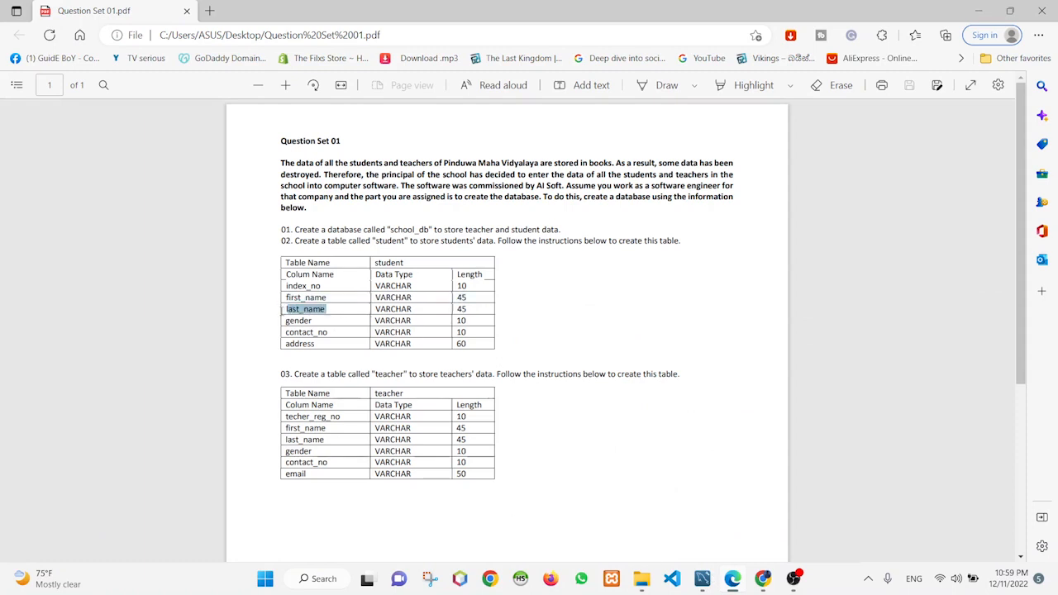
left_click(736, 585)
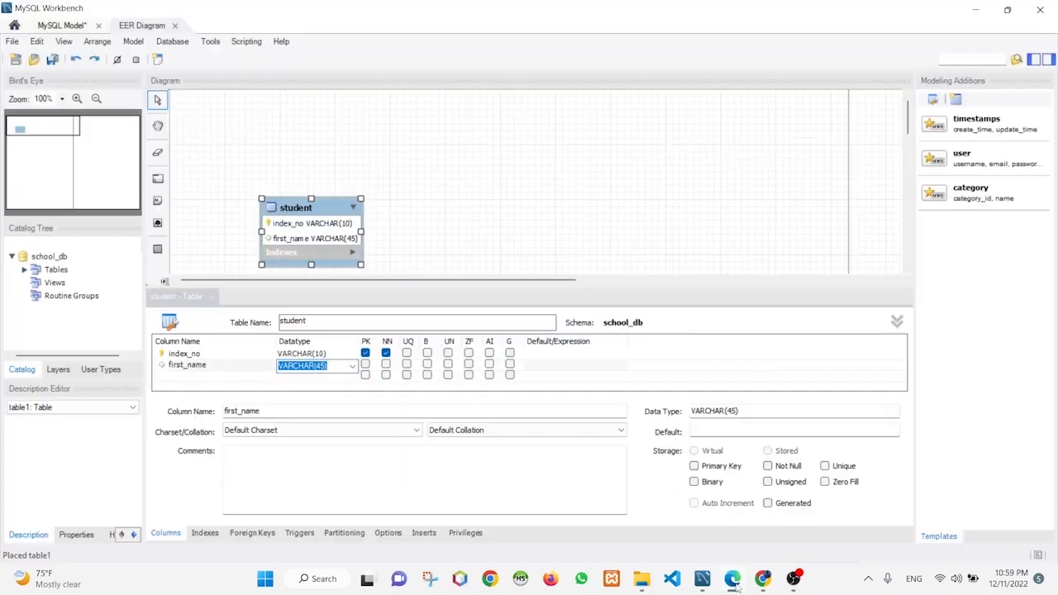
double_click(198, 376)
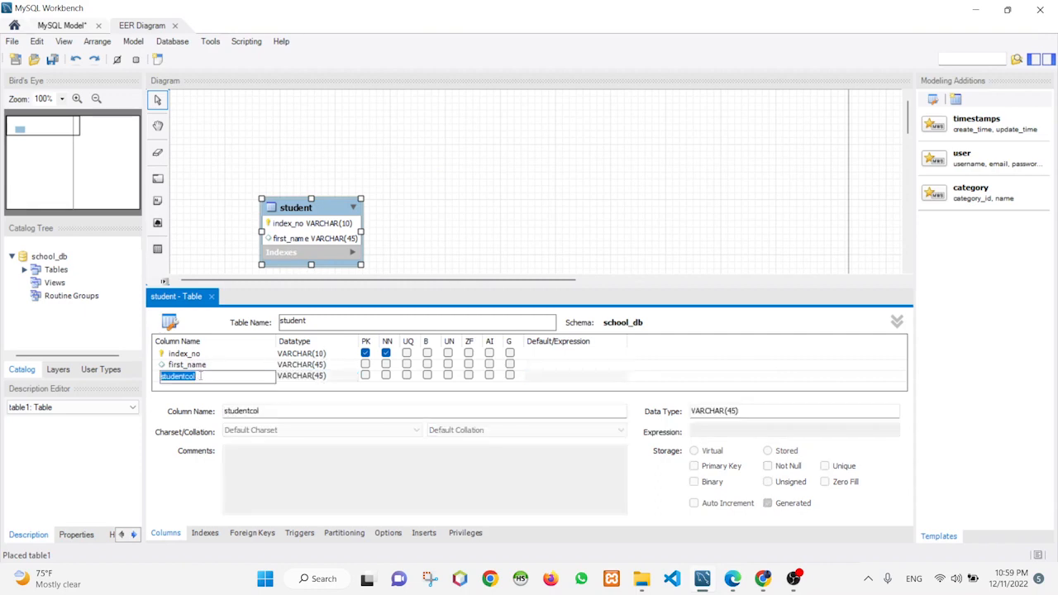
key("ctrl+v")
Step: Look up the gender column name in the question PDF and add it as the student table's fourth column in MySQL Workbench
left_click(733, 581)
left_click_drag(328, 331, 273, 321)
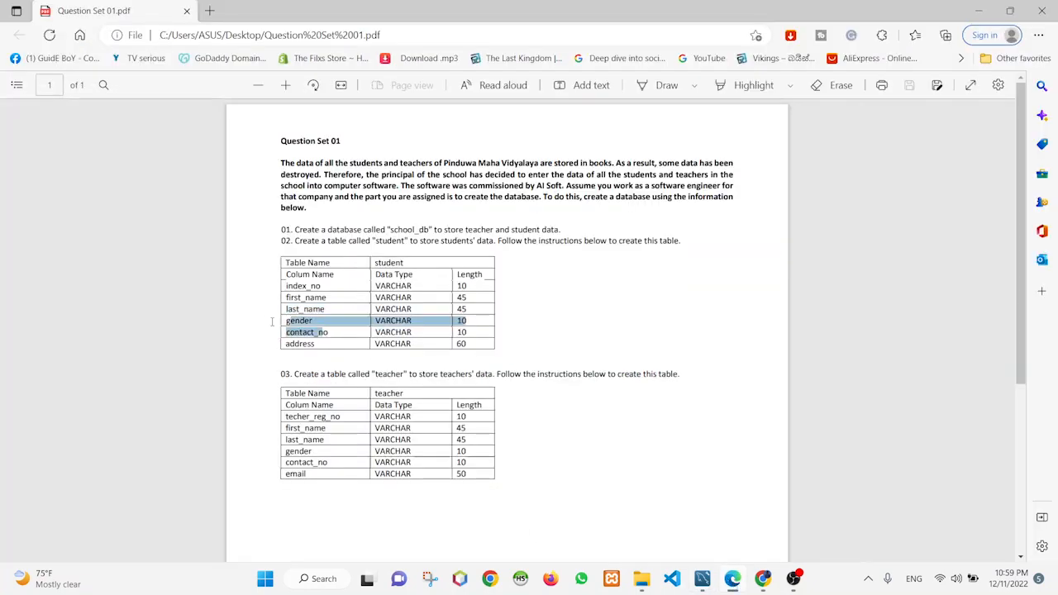
left_click(324, 329)
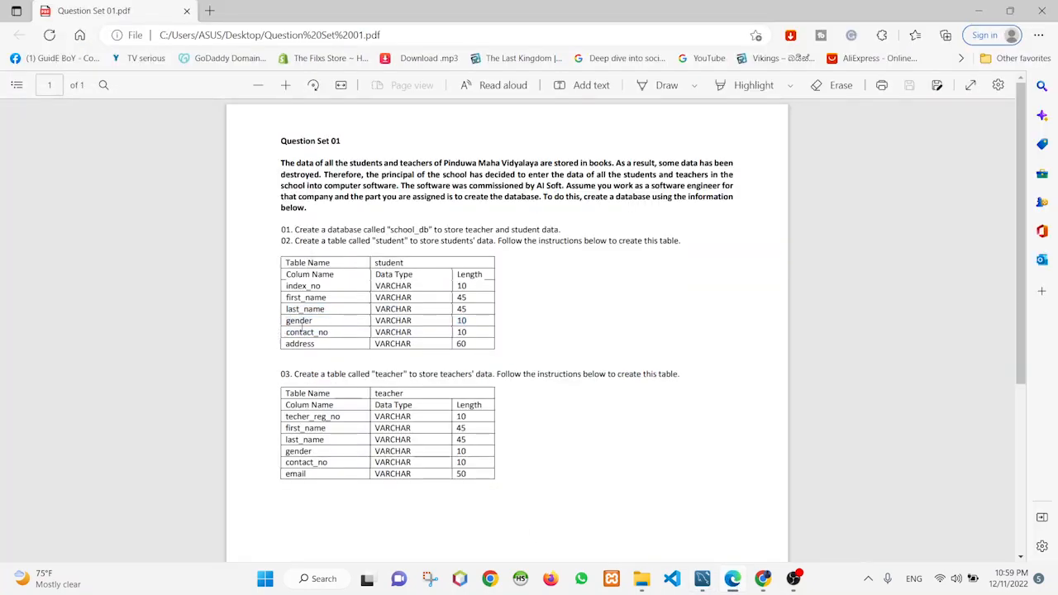
double_click(314, 320)
left_click(703, 579)
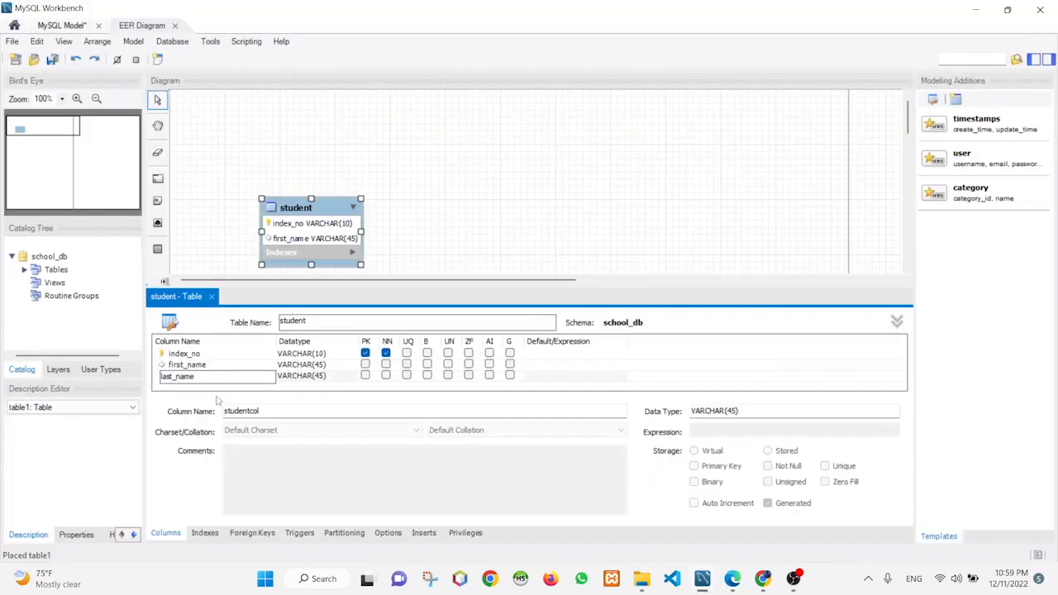
key("Tab")
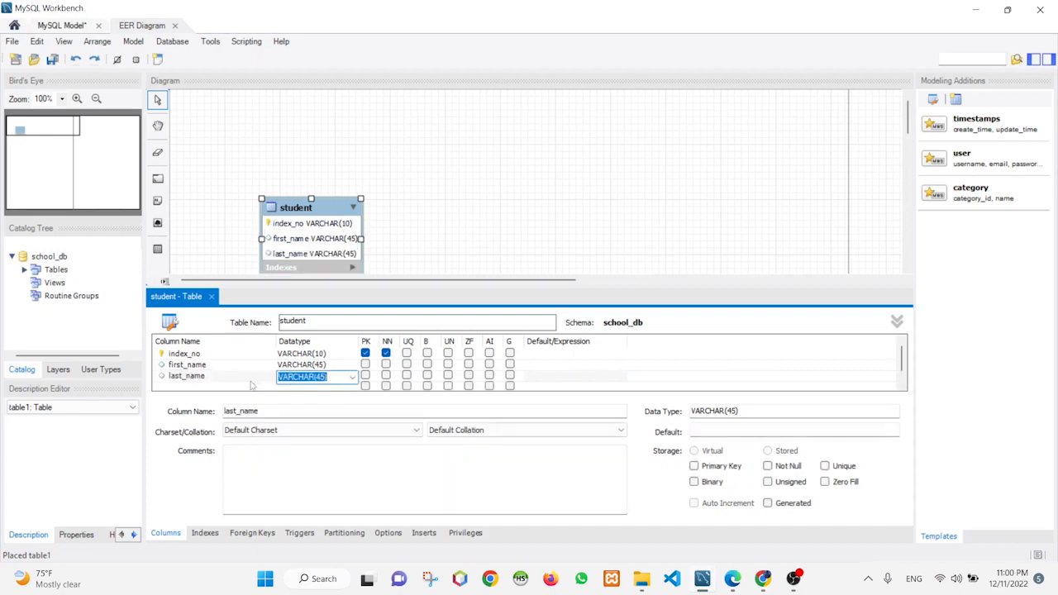
key("Tab")
type("gender")
key("Tab")
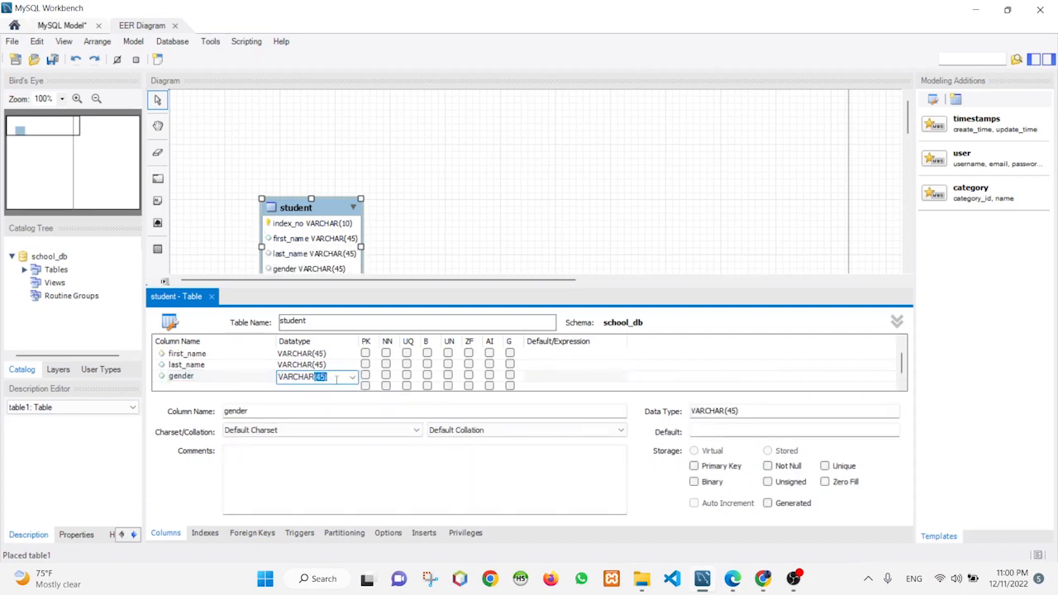
Step: Set the gender column's data type to VARCHAR(10)
left_click(337, 379)
key("BackSpace")
key("BackSpace")
key("BackSpace")
type("10)")
key("Return")
Step: Copy the contact_no column name from the question PDF and add it below gender in the student table in MySQL Workbench
left_click(732, 578)
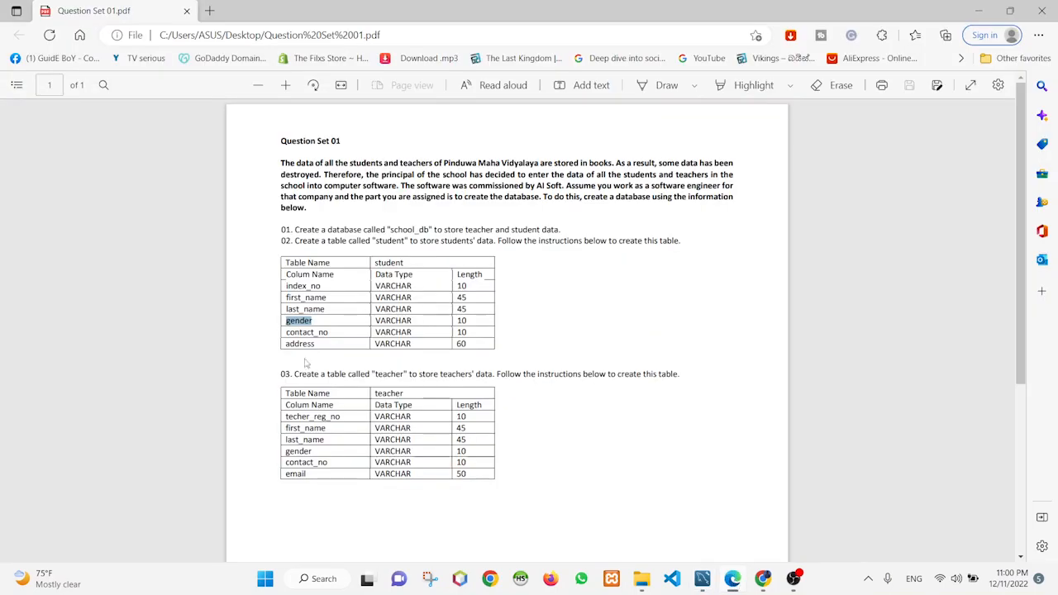
left_click_drag(337, 330, 281, 332)
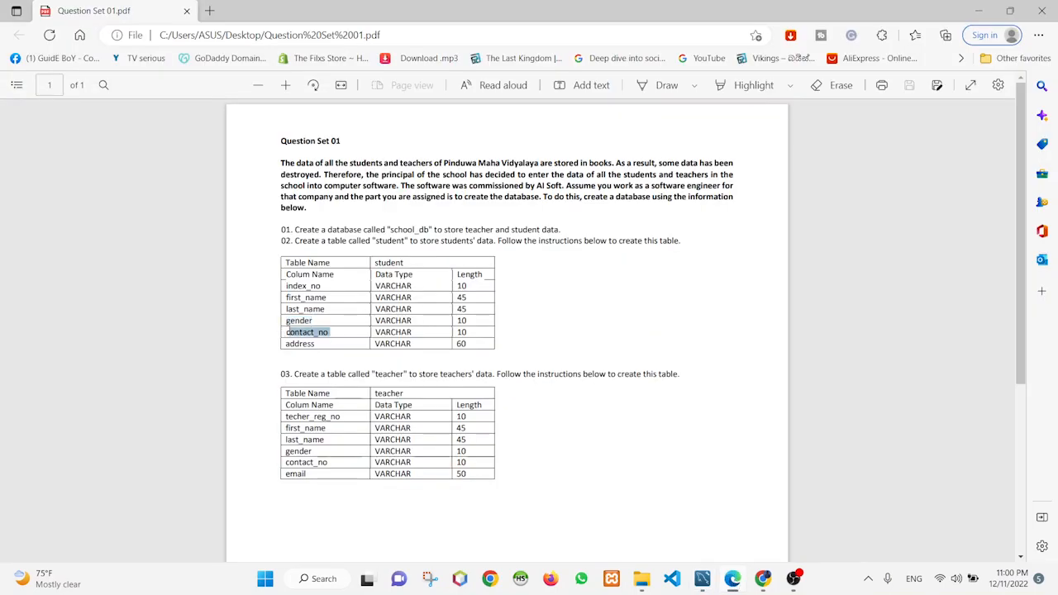
left_click(349, 334)
left_click_drag(337, 331, 269, 332)
key("ctrl+c")
left_click(701, 583)
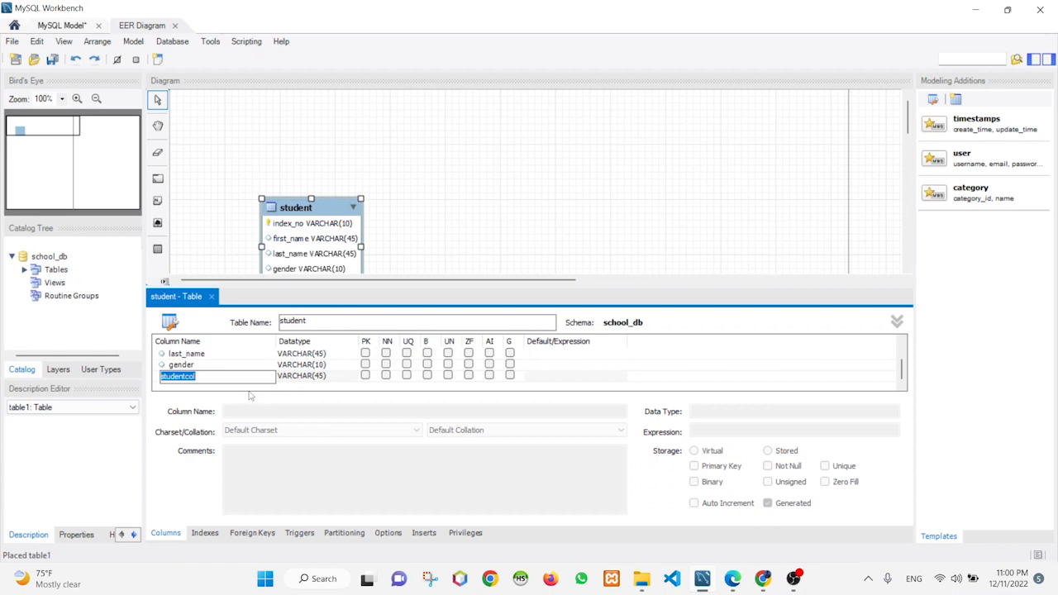
key("ctrl+v")
key("Tab")
Step: Set the contact_no column's data type to VARCHAR(10)
left_click_drag(314, 377, 343, 379)
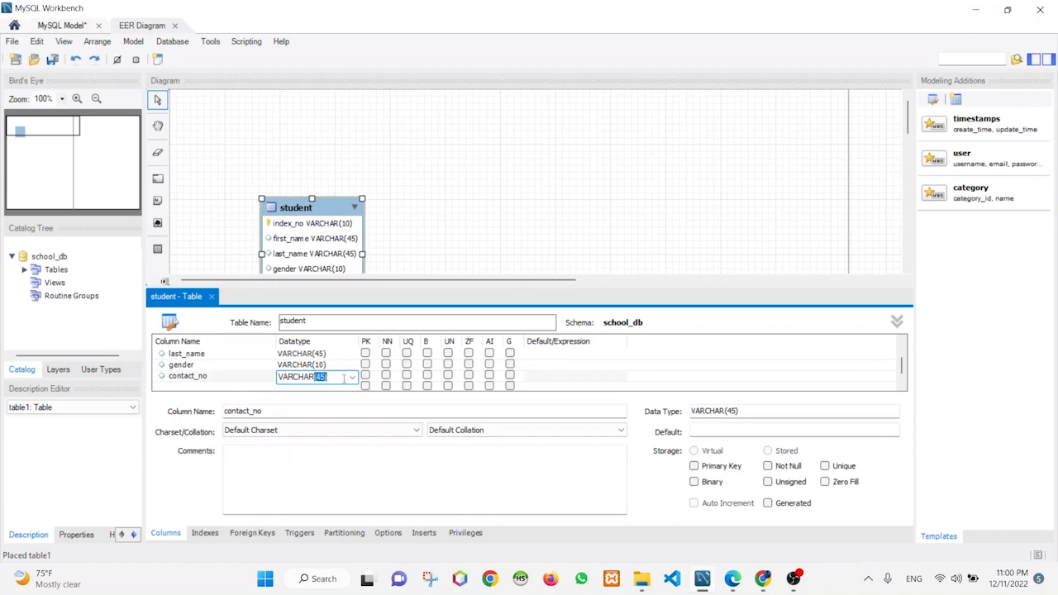
left_click(343, 378)
key("BackSpace")
key("BackSpace")
type("10")
key("Return")
Step: Copy the address column name from the question PDF and add it below contact_no in the student table in MySQL Workbench
left_click(732, 580)
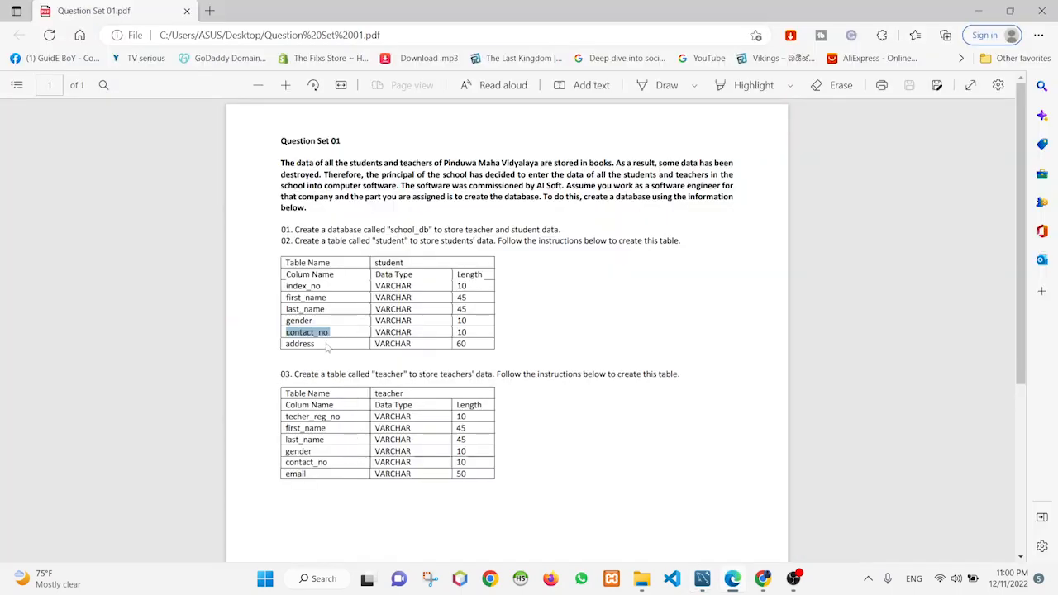
left_click_drag(322, 346, 279, 348)
key("ctrl+c")
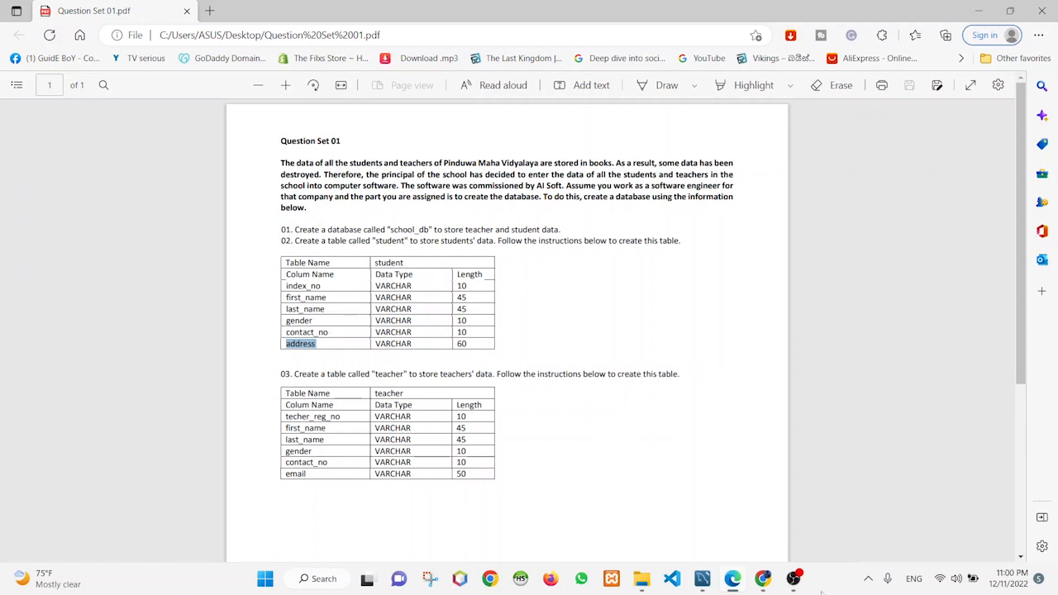
left_click(702, 579)
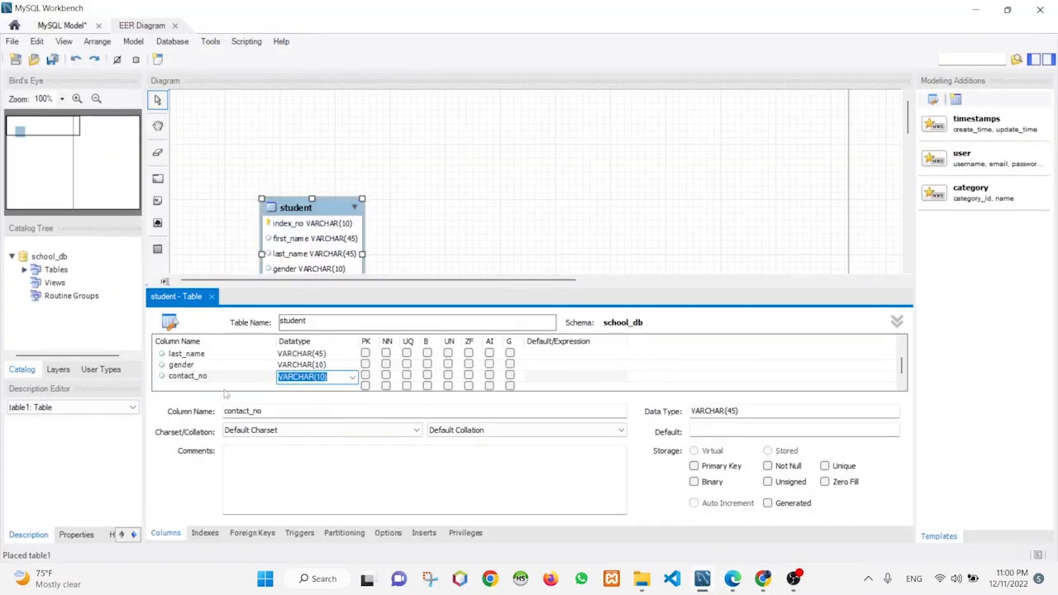
left_click(274, 385)
key("ctrl+v")
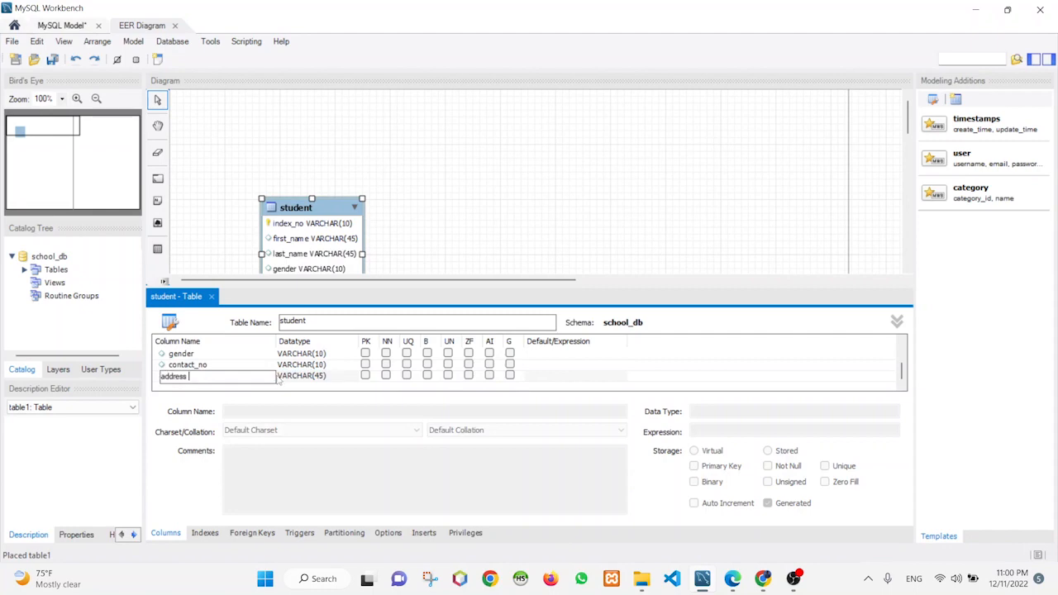
Step: Set the address column's data type to VARCHAR(60)
double_click(322, 379)
left_click(322, 376)
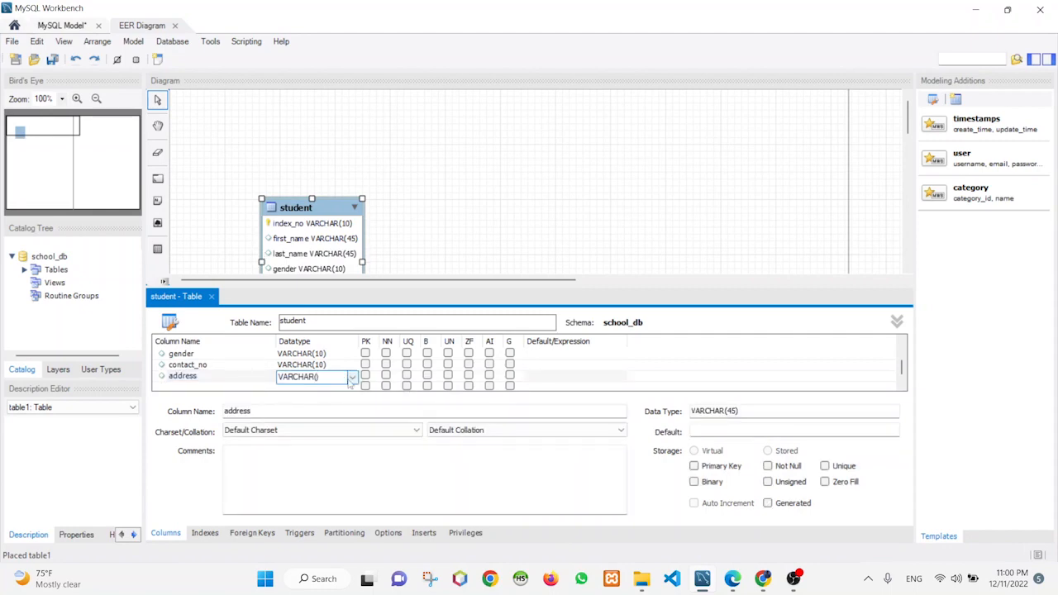
type("60")
Step: Move the student table higher on the diagram canvas so that all its columns fit in view
left_click_drag(332, 215, 341, 122)
left_click(493, 174)
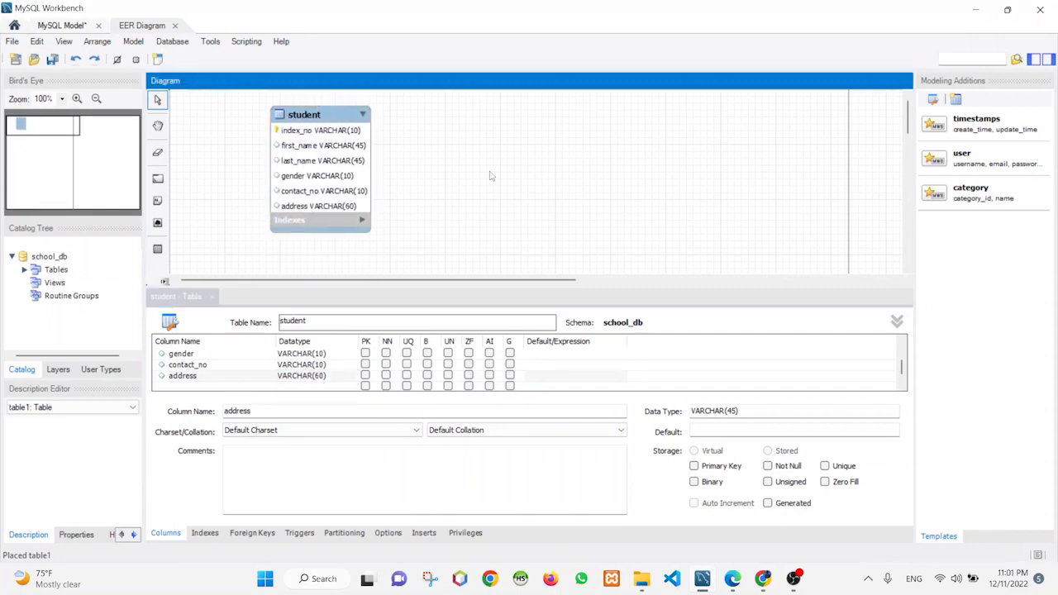
left_click_drag(317, 115, 288, 129)
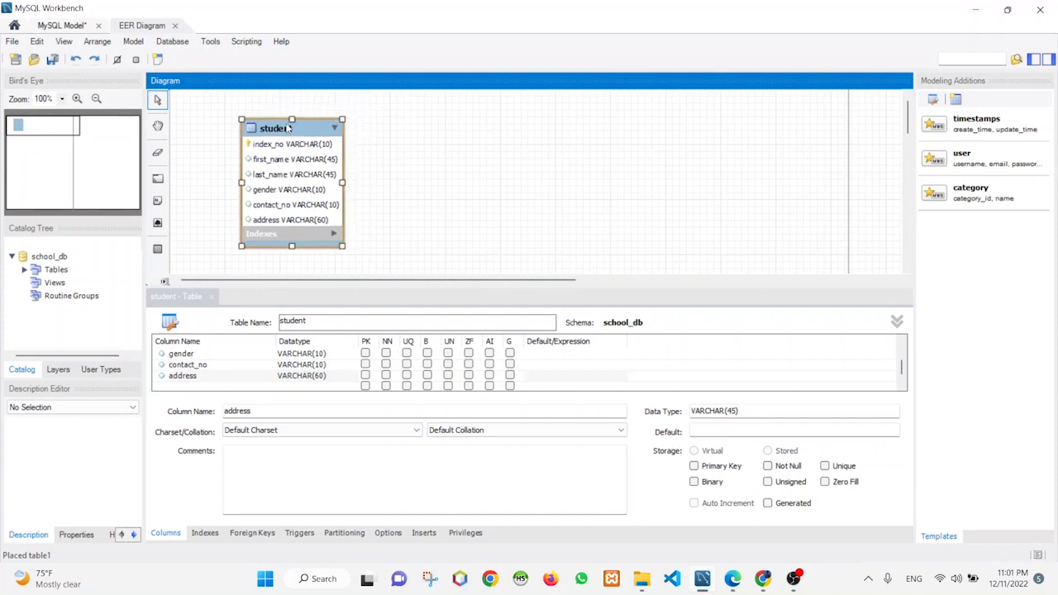
left_click(683, 246)
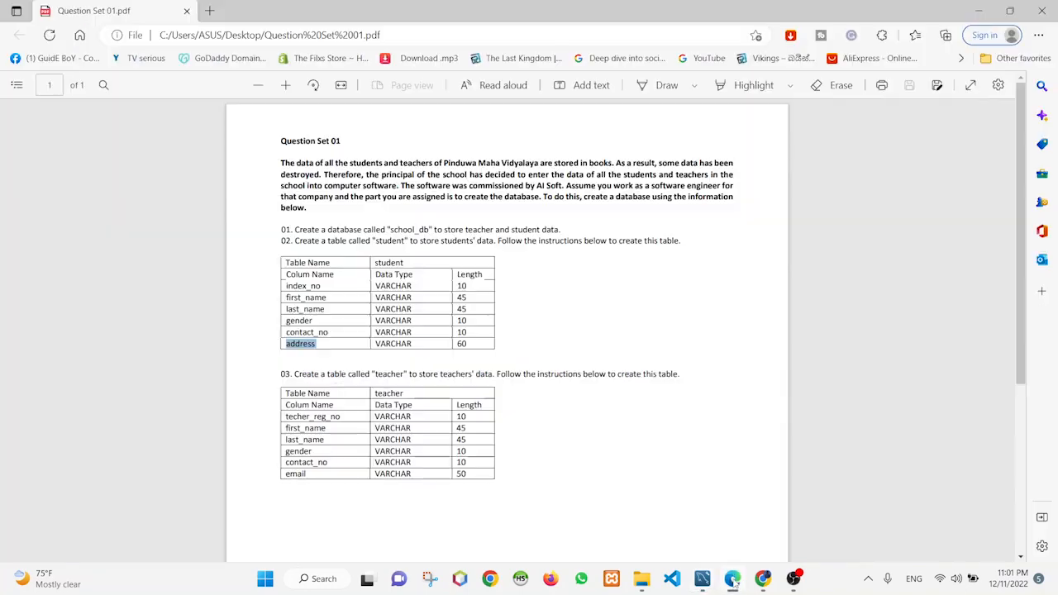
Step: Copy the second table's name from the question PDF, place a new table beside student in MySQL Workbench and name it teacher
left_click(732, 578)
scroll(295, 374, "down", 1)
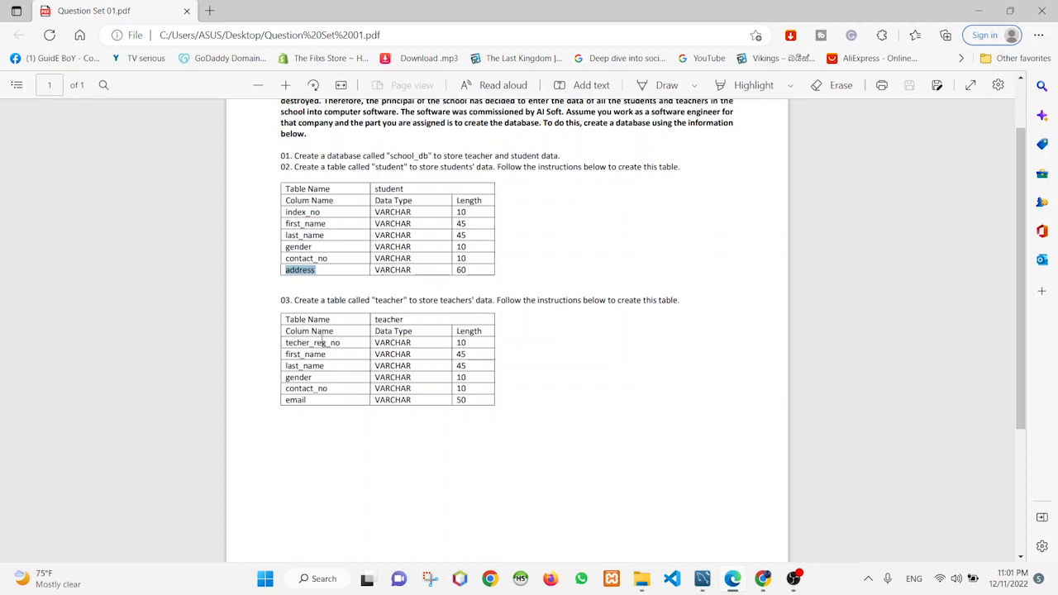
left_click_drag(376, 300, 386, 303)
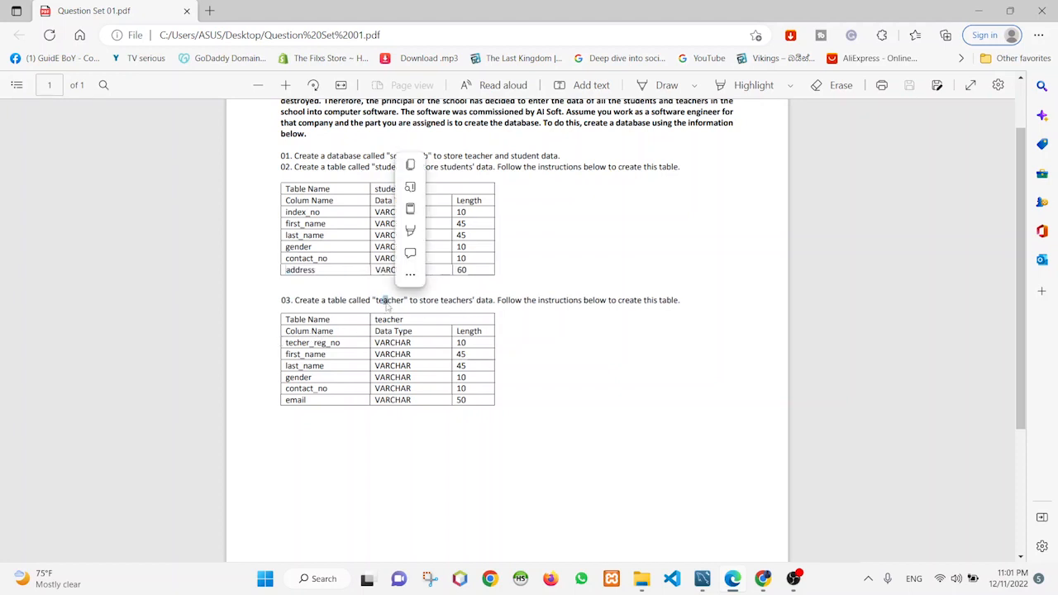
double_click(389, 303)
key("ctrl+c")
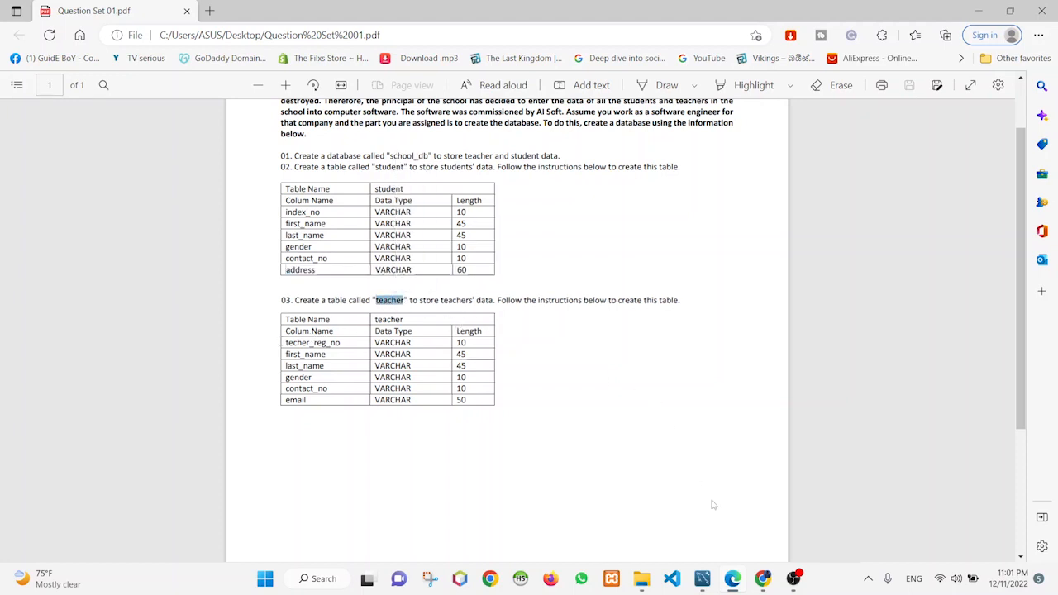
left_click(702, 578)
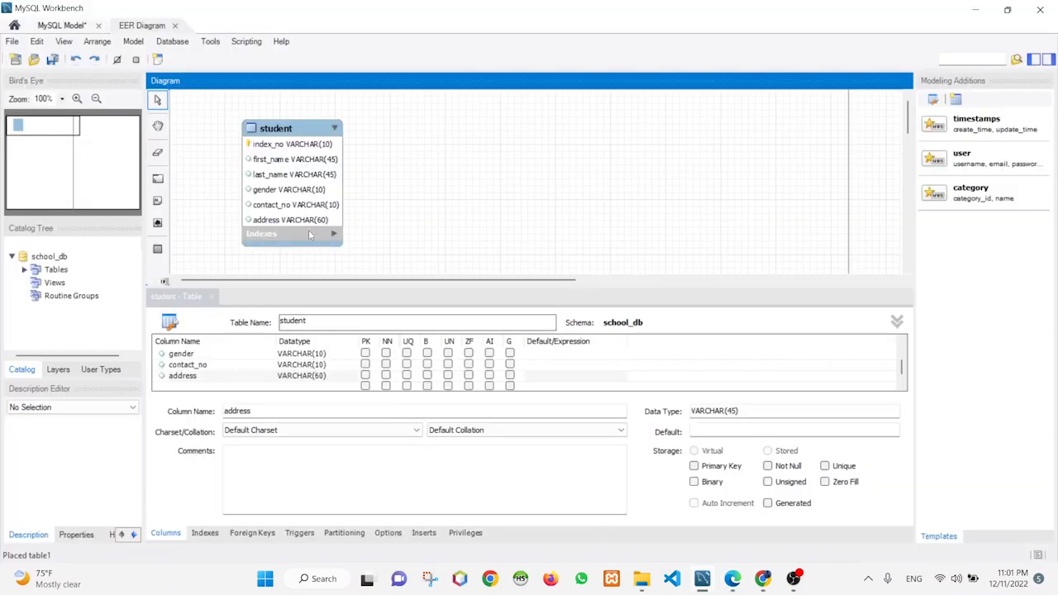
left_click(158, 247)
left_click(468, 203)
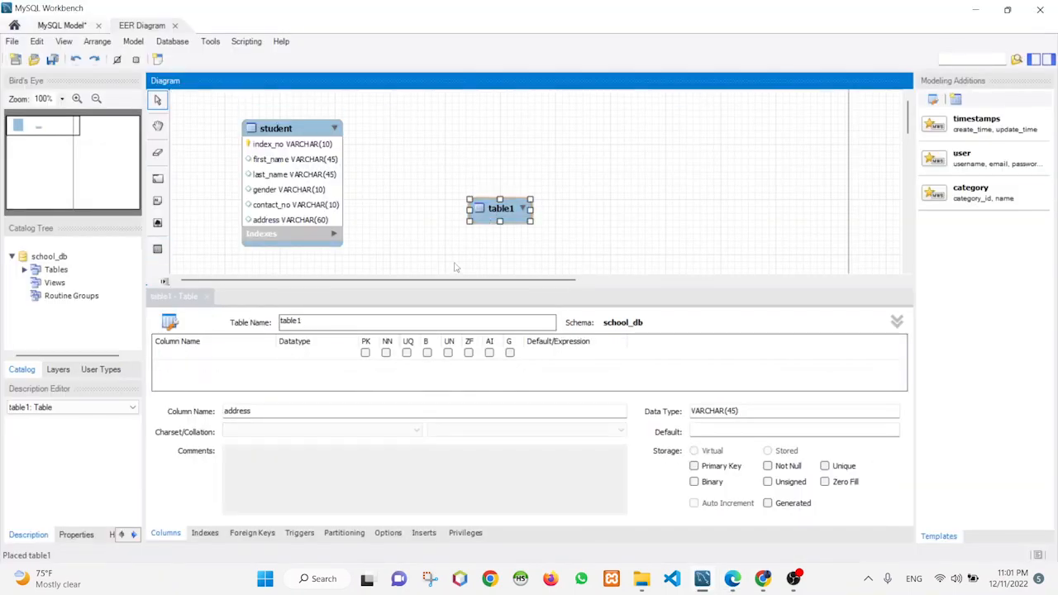
key("ctrl+v")
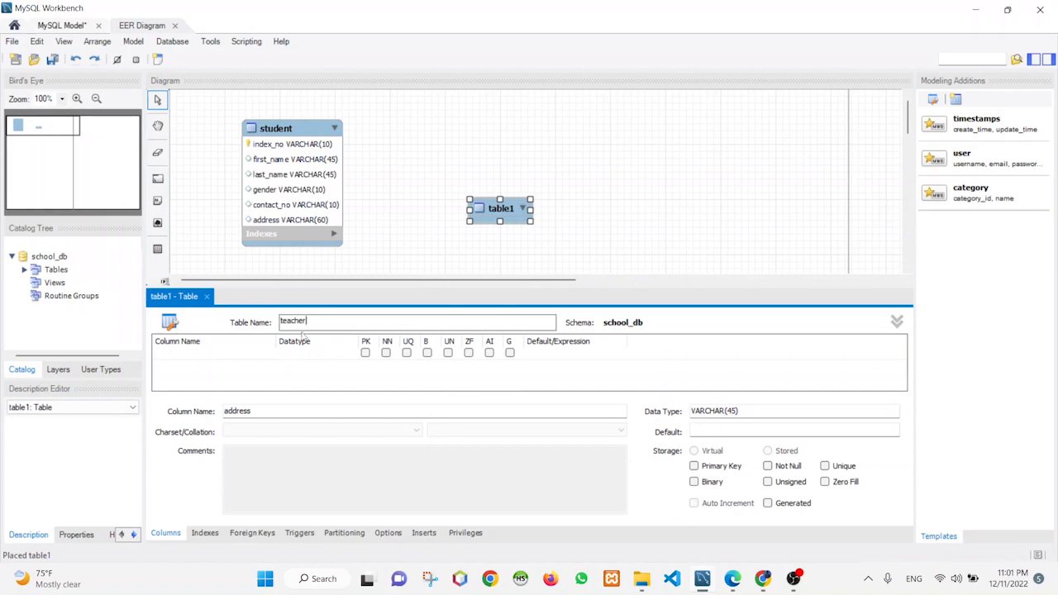
key("Return")
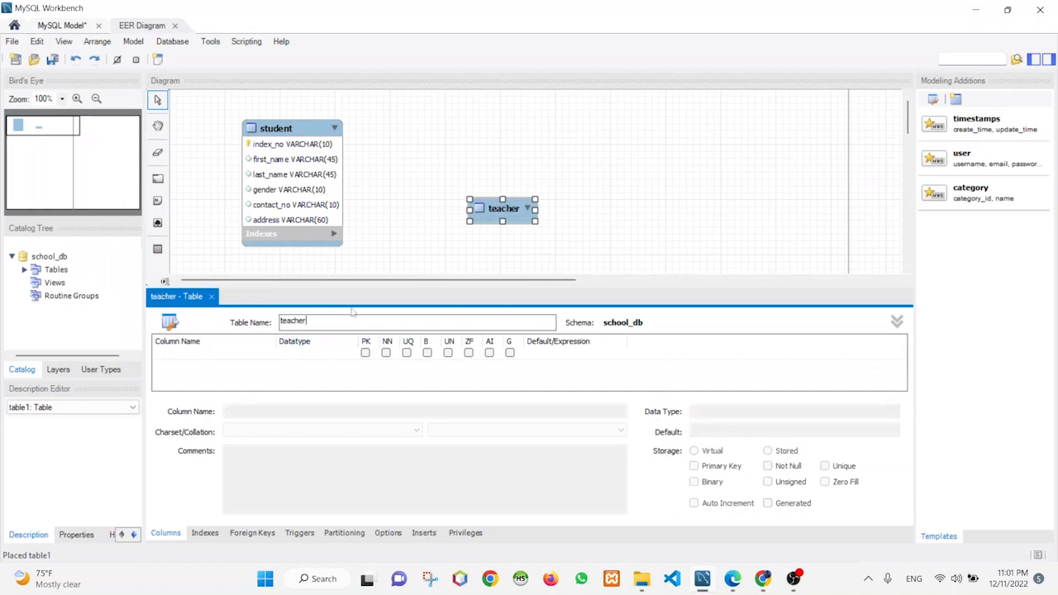
Step: Copy the techer_reg_no column name from the question PDF and add it as the teacher table's first column in MySQL Workbench
left_click(702, 579)
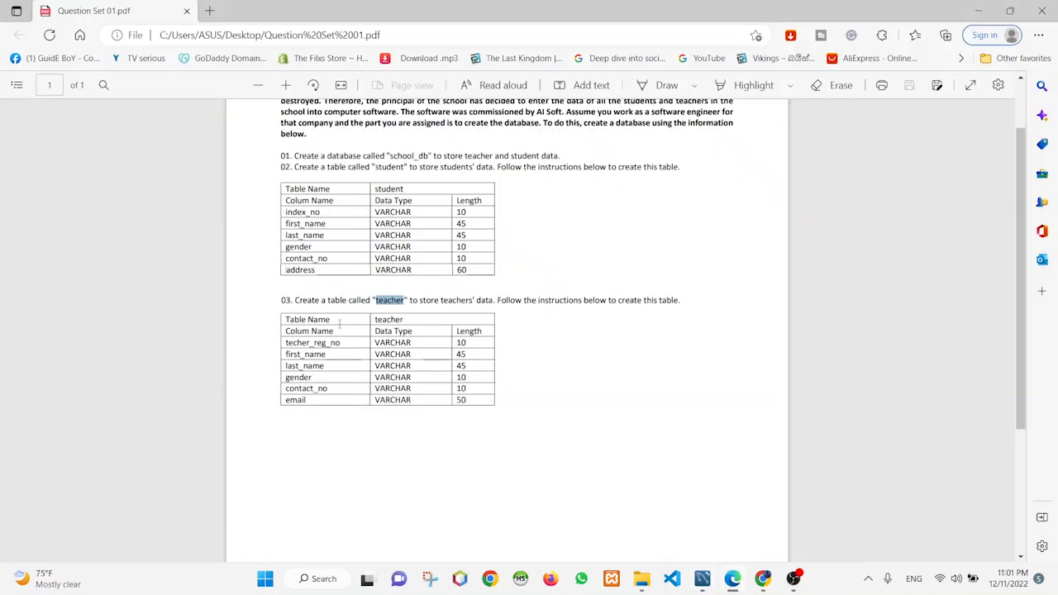
left_click_drag(341, 343, 268, 345)
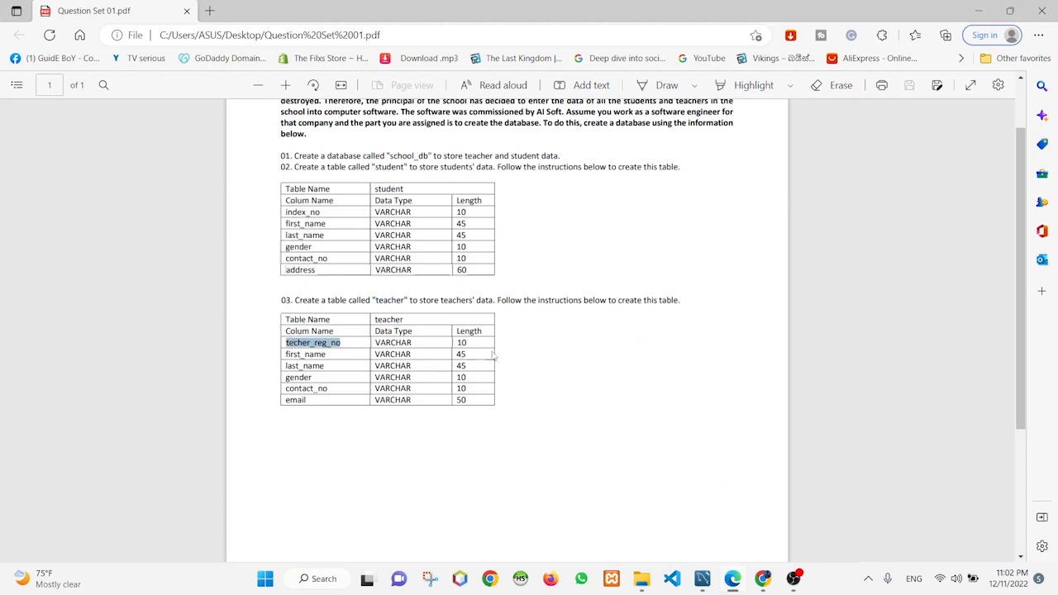
left_click(701, 578)
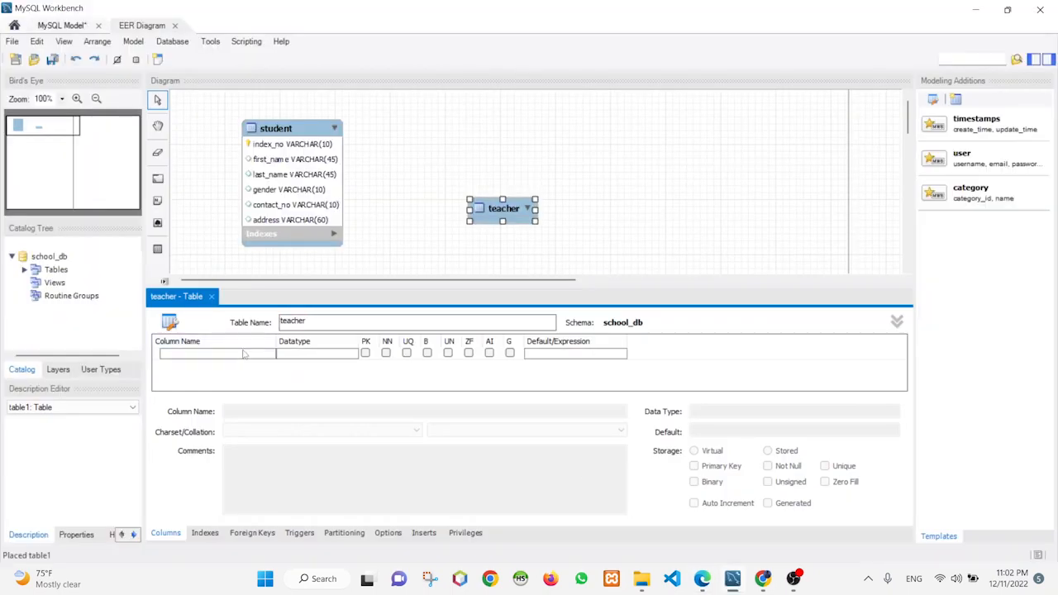
double_click(243, 353)
type("techer_reg_no")
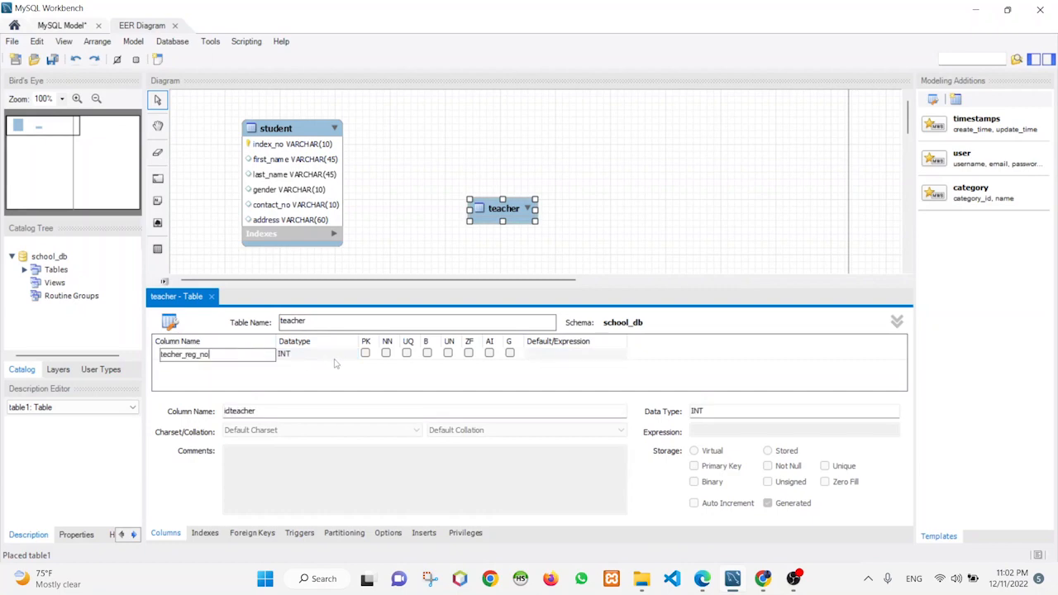
Step: Check the techer_reg_no column's type and length in the question PDF and set its data type to VARCHAR(10)
left_click(331, 356)
left_click(331, 356)
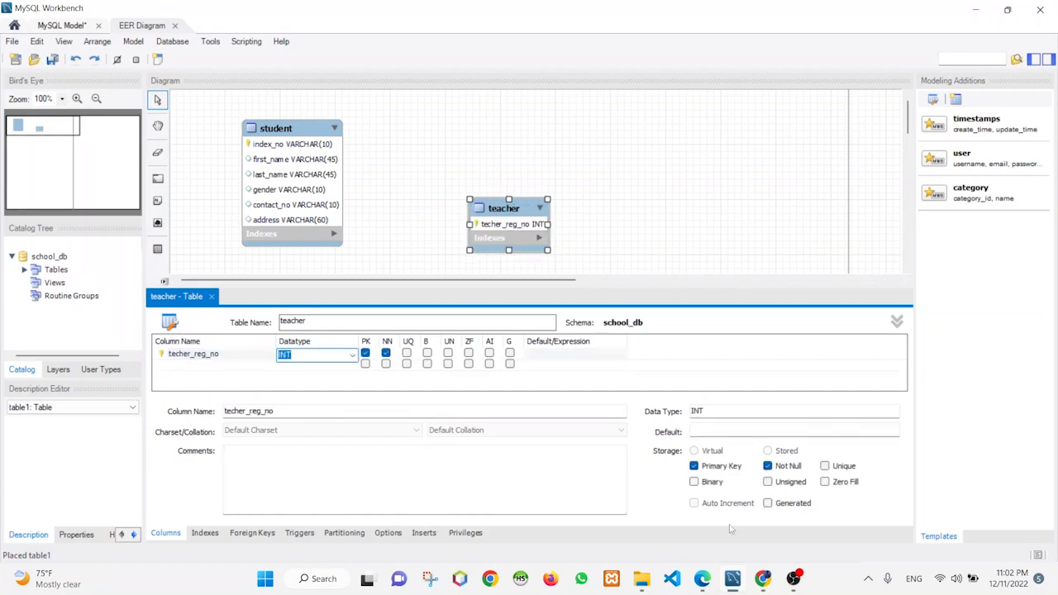
left_click(702, 579)
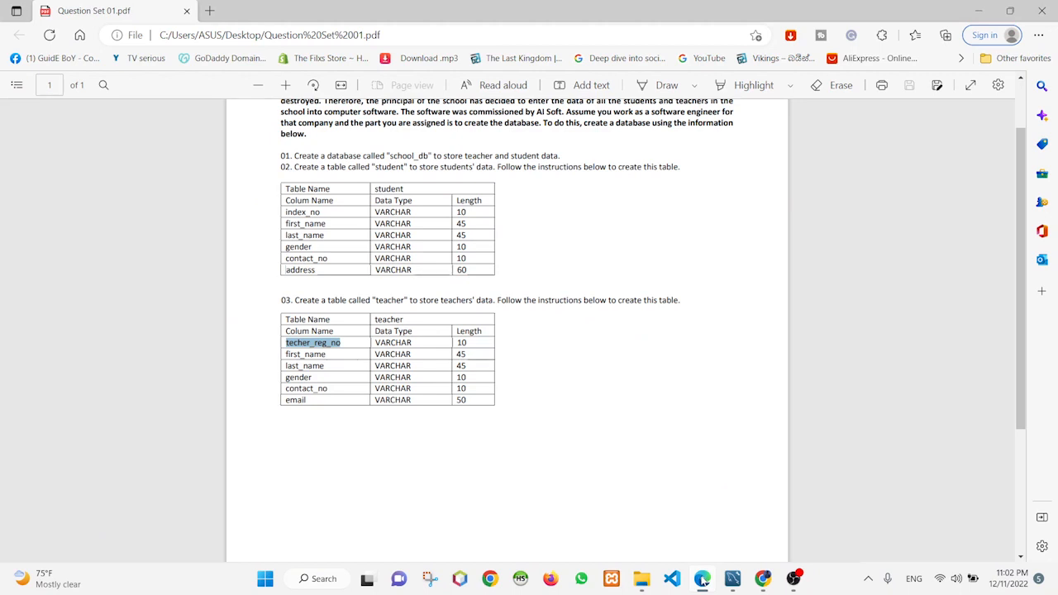
left_click(702, 579)
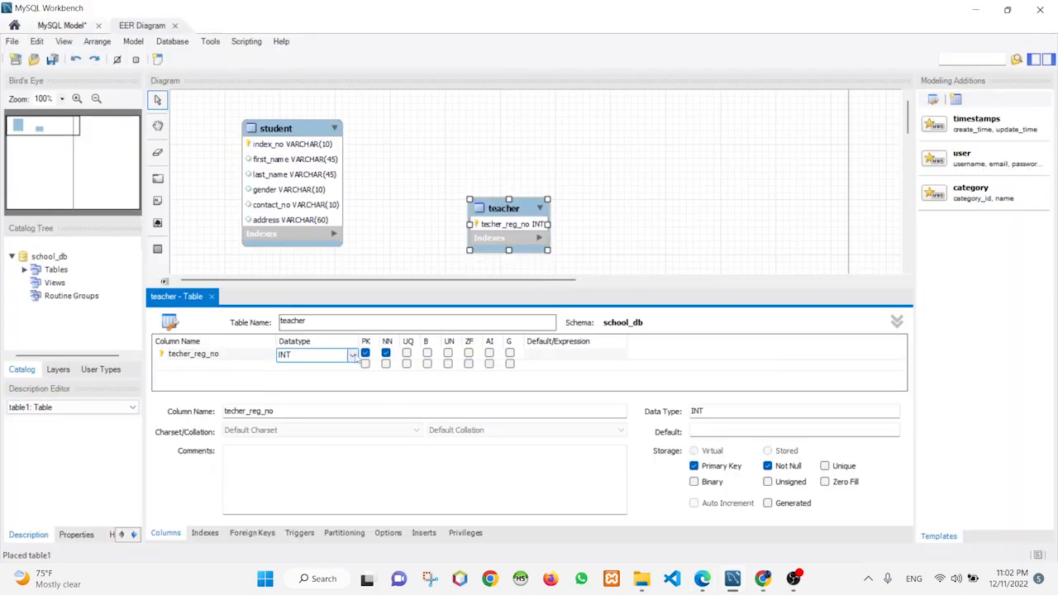
left_click(352, 355)
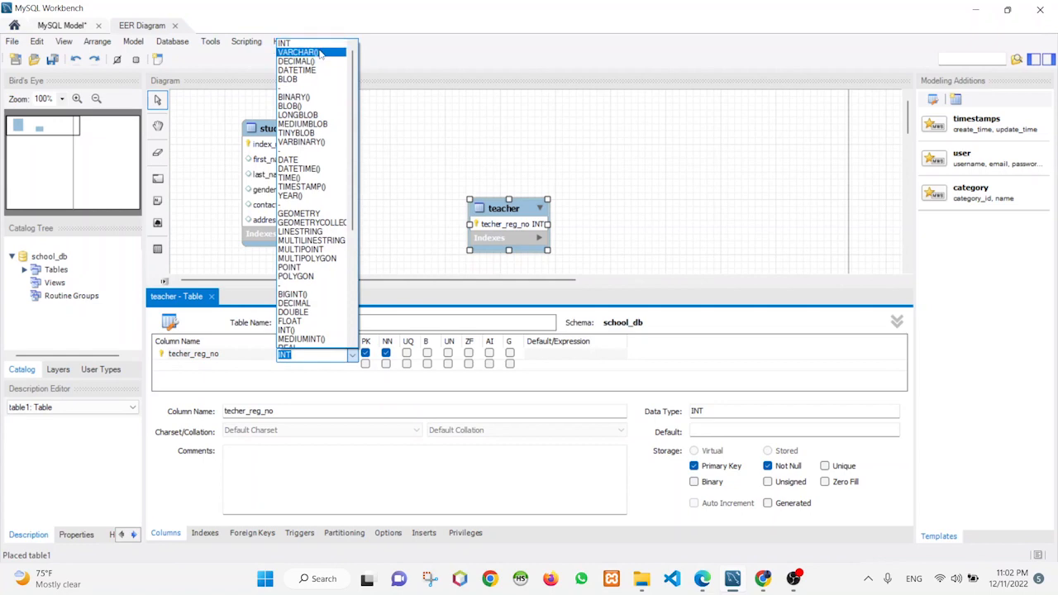
left_click(321, 53)
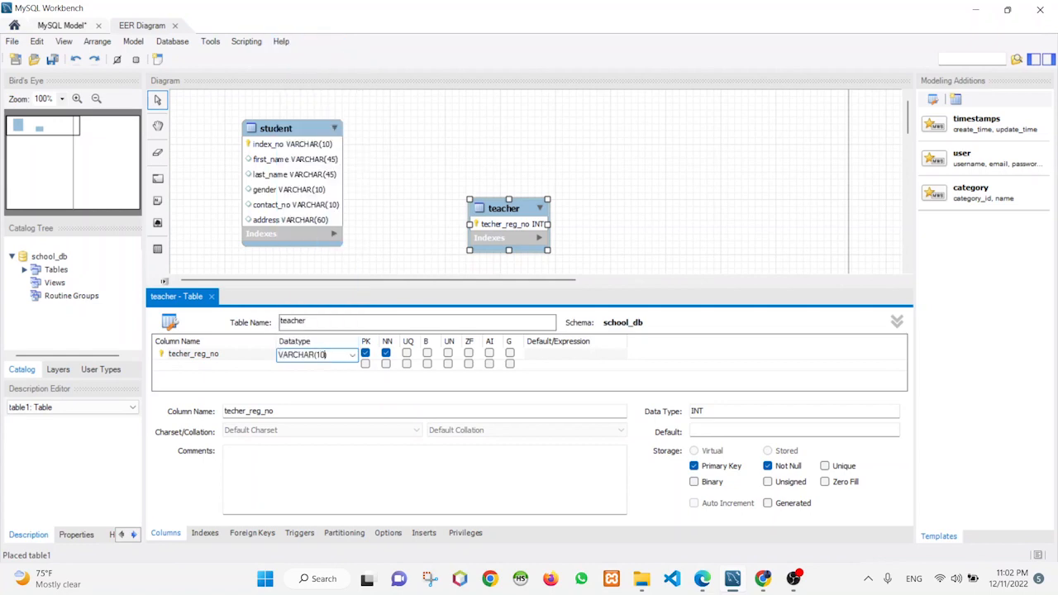
key("Return")
Step: Copy the first_name column name from the question PDF and add it as the teacher table's second column in MySQL Workbench
left_click(701, 579)
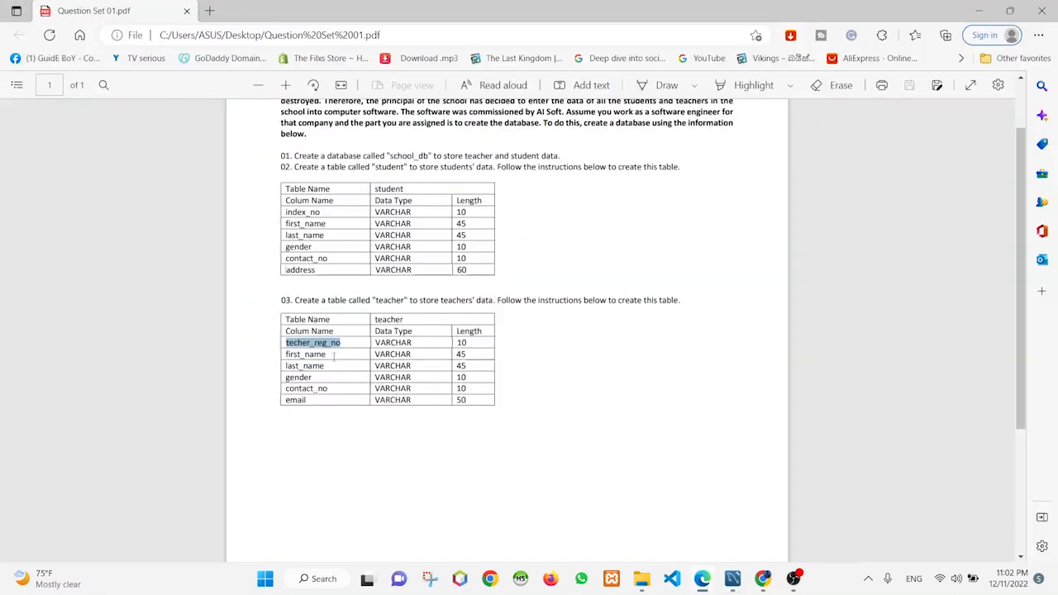
double_click(328, 354)
key("ctrl+c")
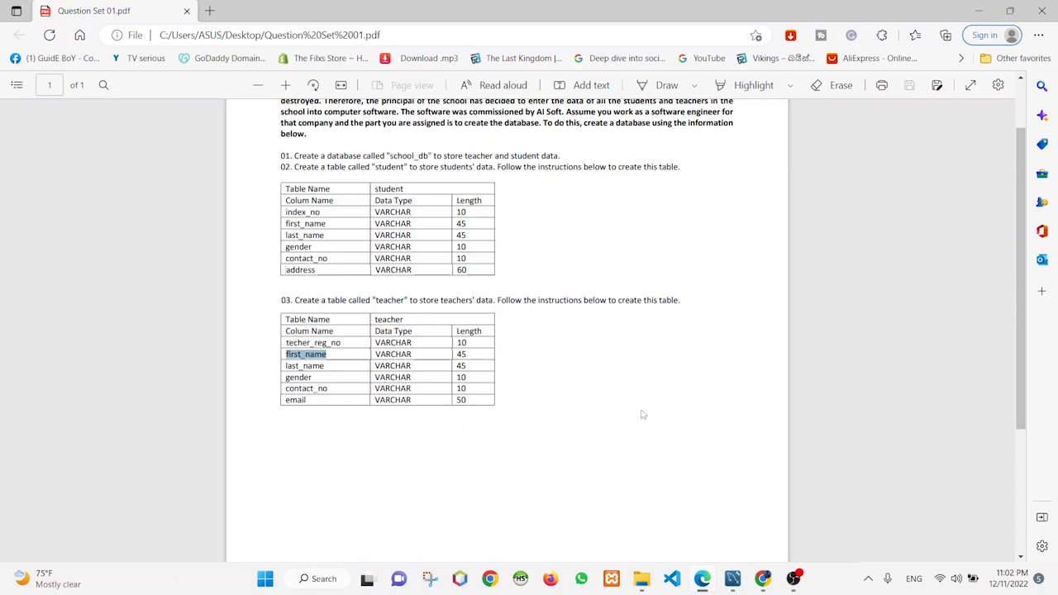
left_click(701, 582)
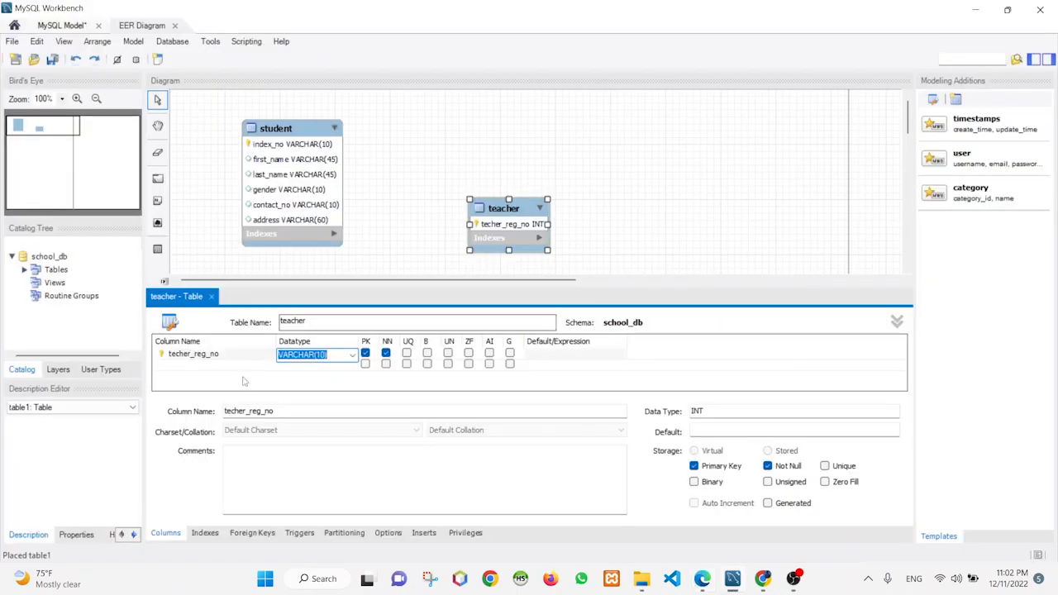
left_click(196, 366)
key("ctrl+v")
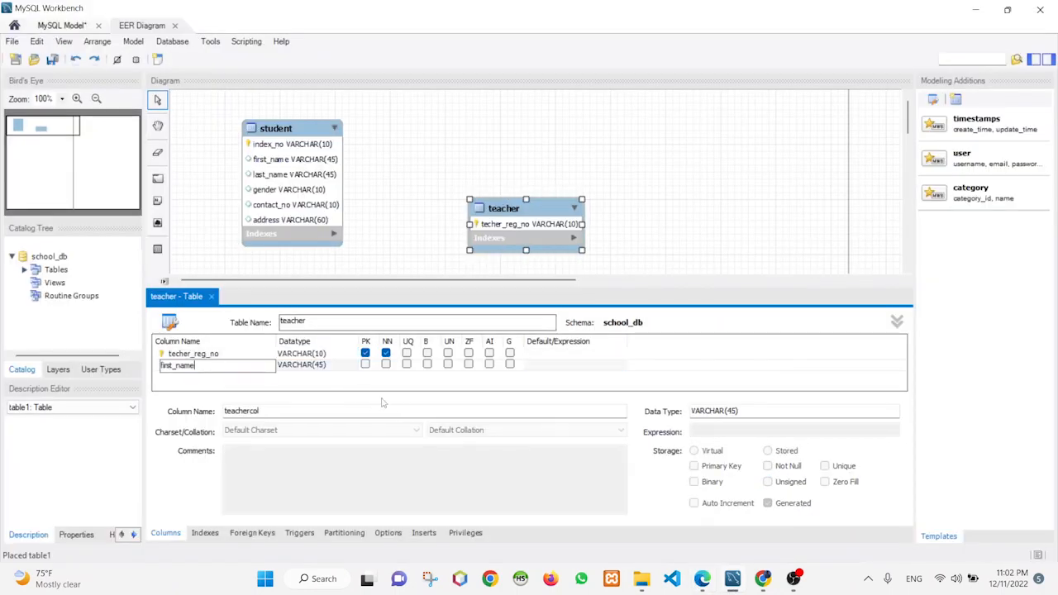
Step: Copy the last_name column name from the question PDF and add it as the teacher table's third column in MySQL Workbench
left_click(704, 581)
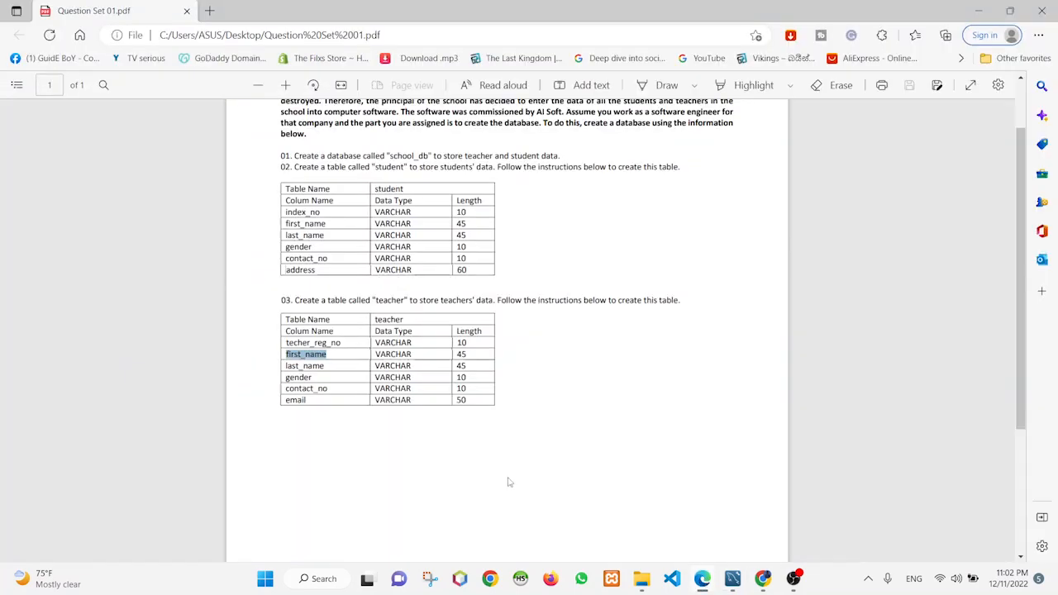
double_click(306, 365)
key("ctrl+c")
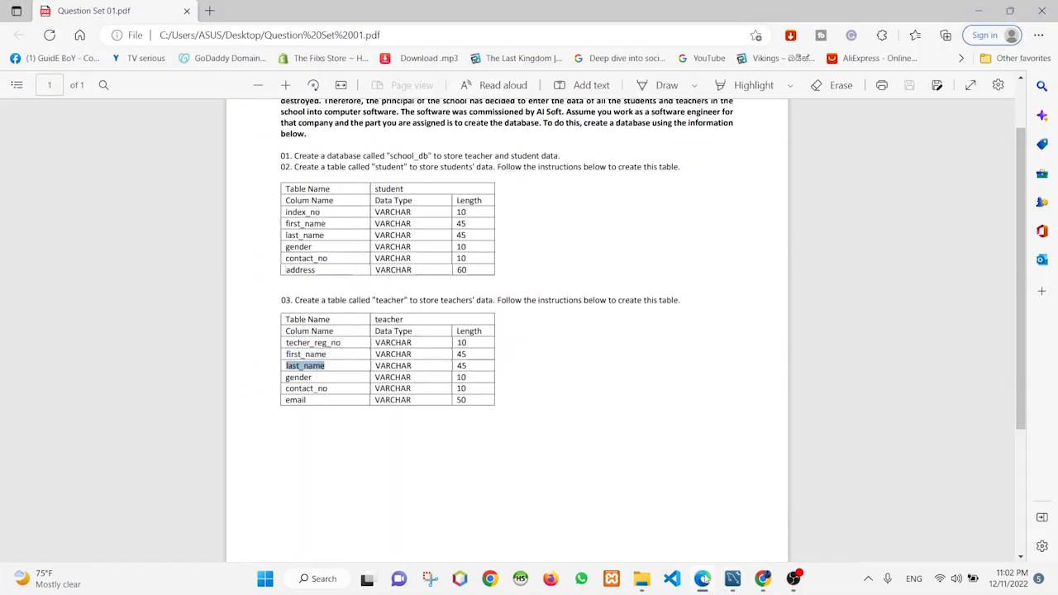
left_click(702, 579)
left_click(197, 377)
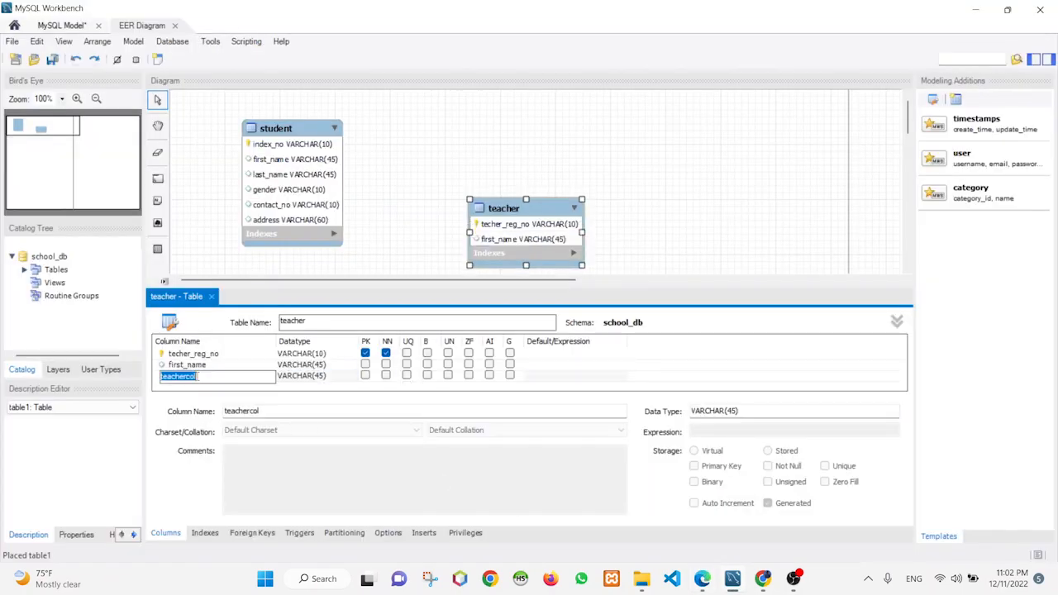
key("ctrl+v")
Step: Try to copy the gender column name from the question PDF and paste it as the teacher table's fourth column in MySQL Workbench
left_click(702, 579)
double_click(306, 378)
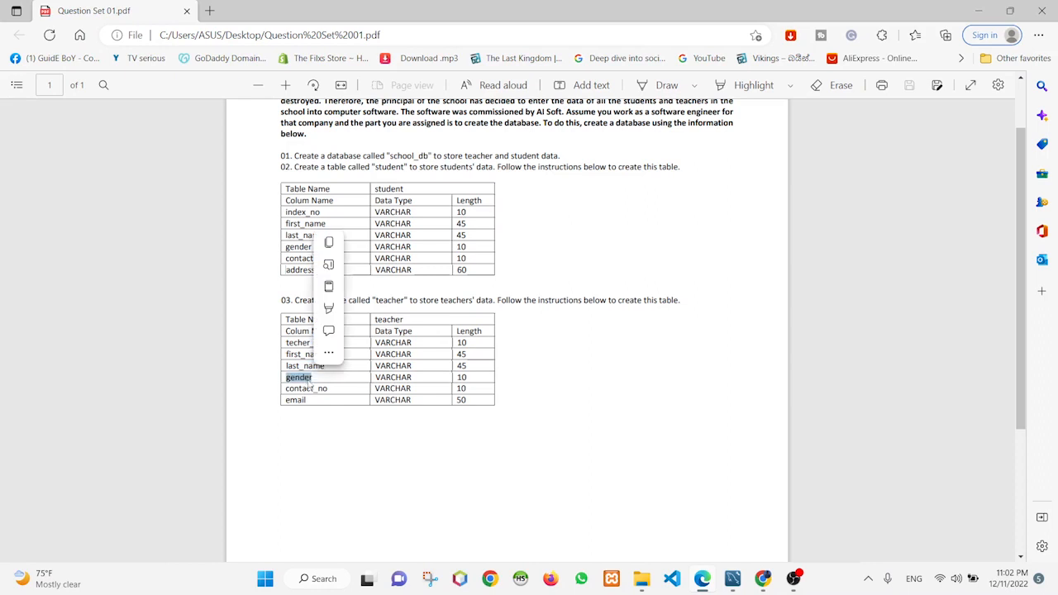
key("ctrl+c")
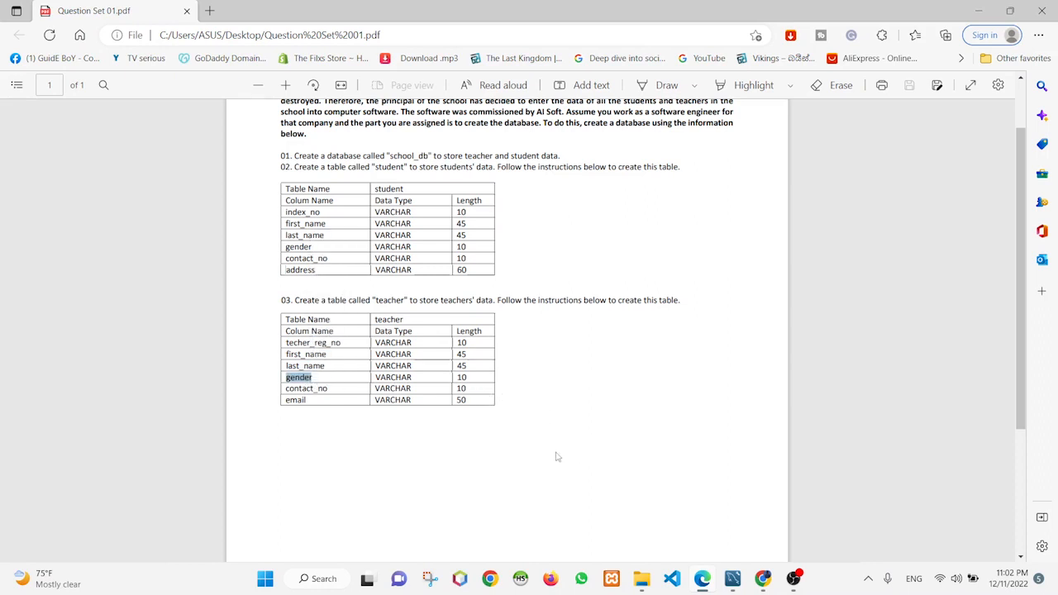
left_click(702, 579)
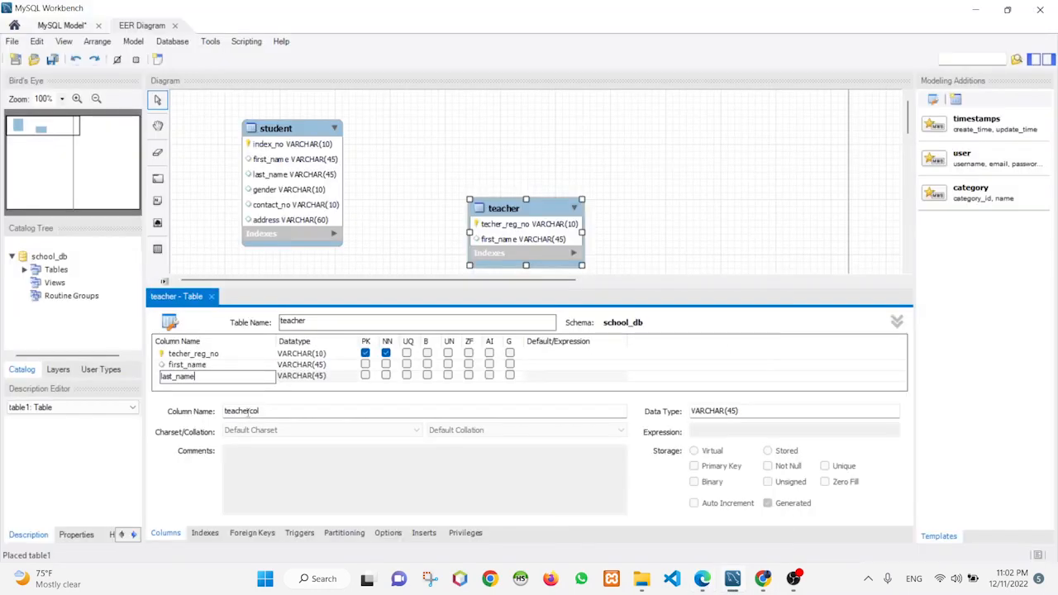
key("Tab")
key("Tab")
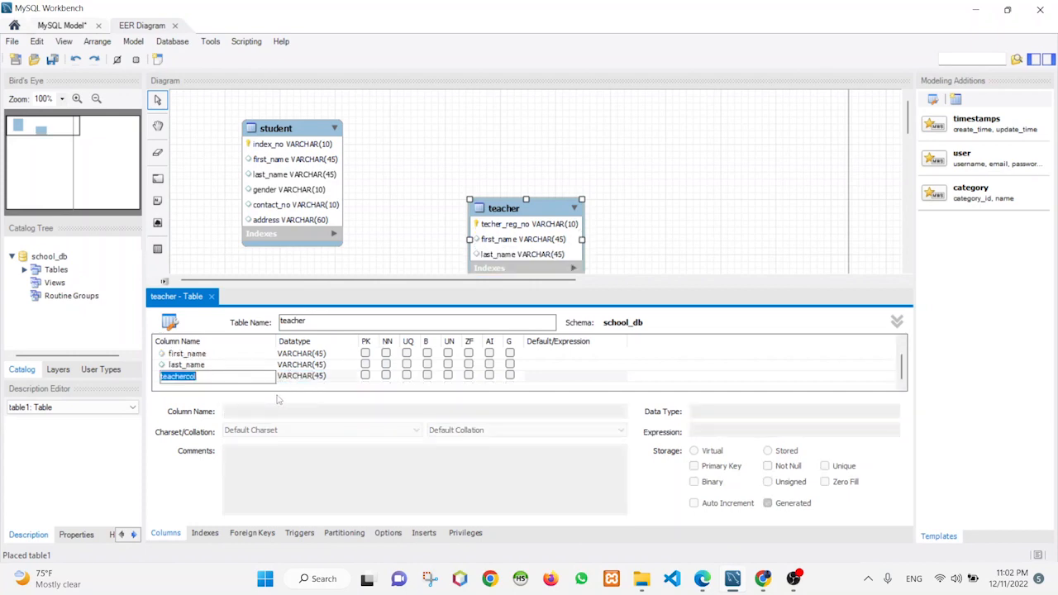
key("ctrl+v")
Step: Set the data type of the teacher table's fourth column to VARCHAR(10)
left_click(330, 377)
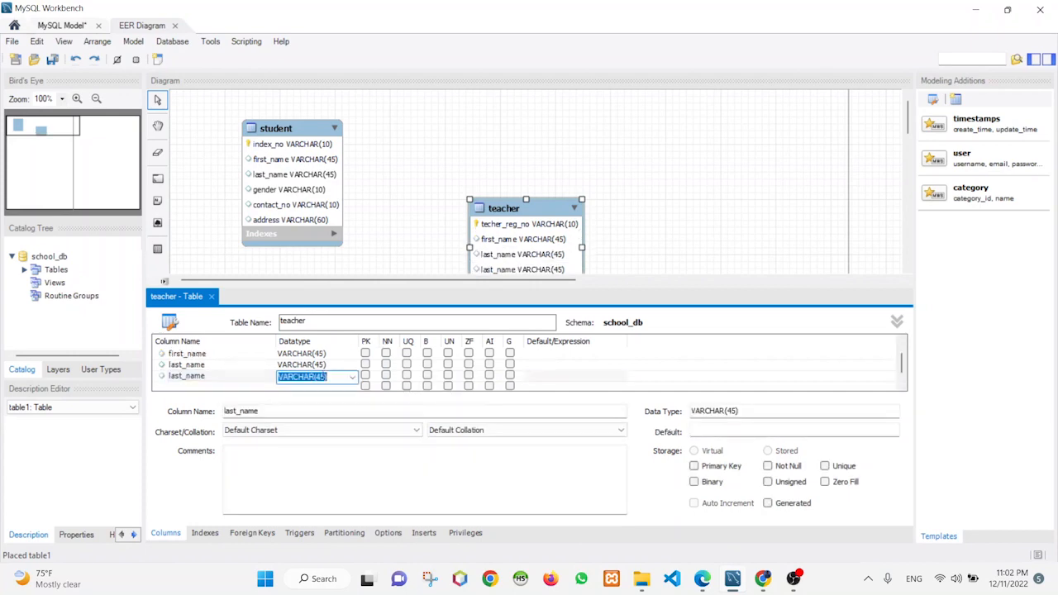
left_click(345, 379)
type("10")
Step: Copy the contact_no column name from the question PDF and add it as the teacher table's fifth column in MySQL Workbench
left_click(702, 581)
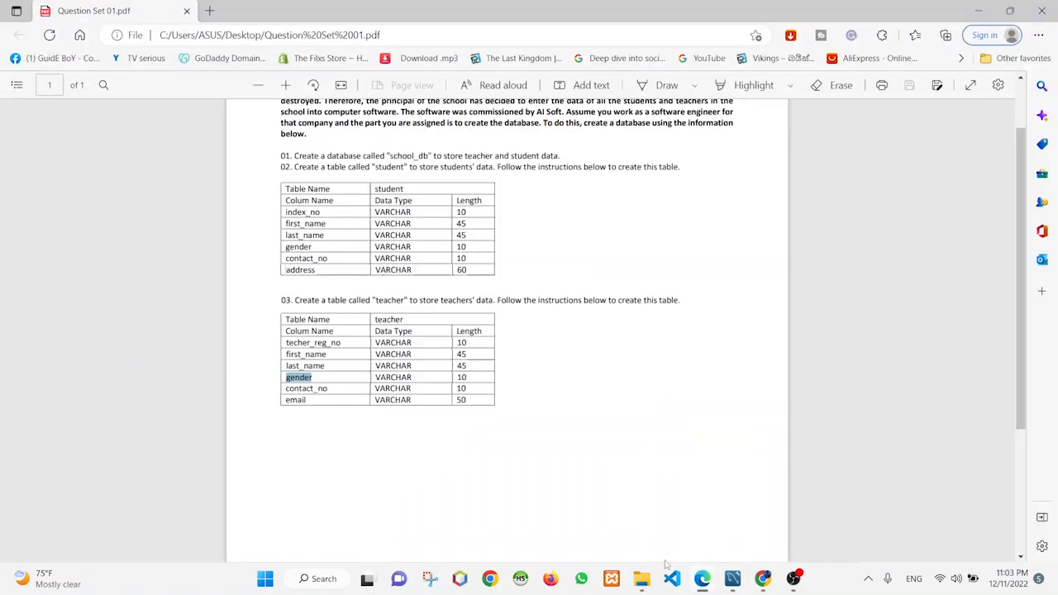
left_click_drag(333, 392, 272, 386)
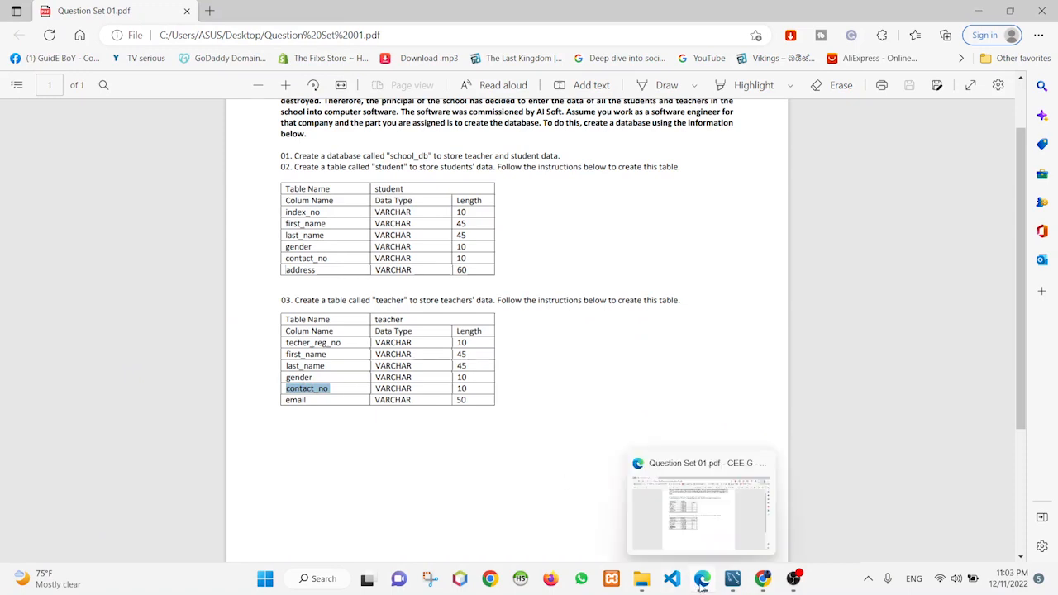
left_click(701, 581)
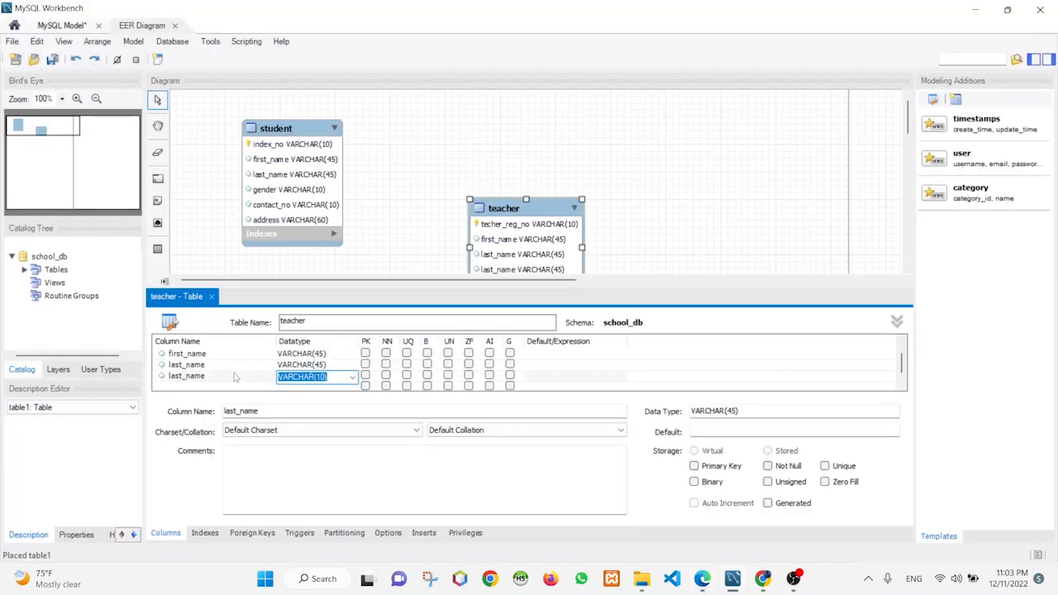
key("Tab")
key("ctrl+v")
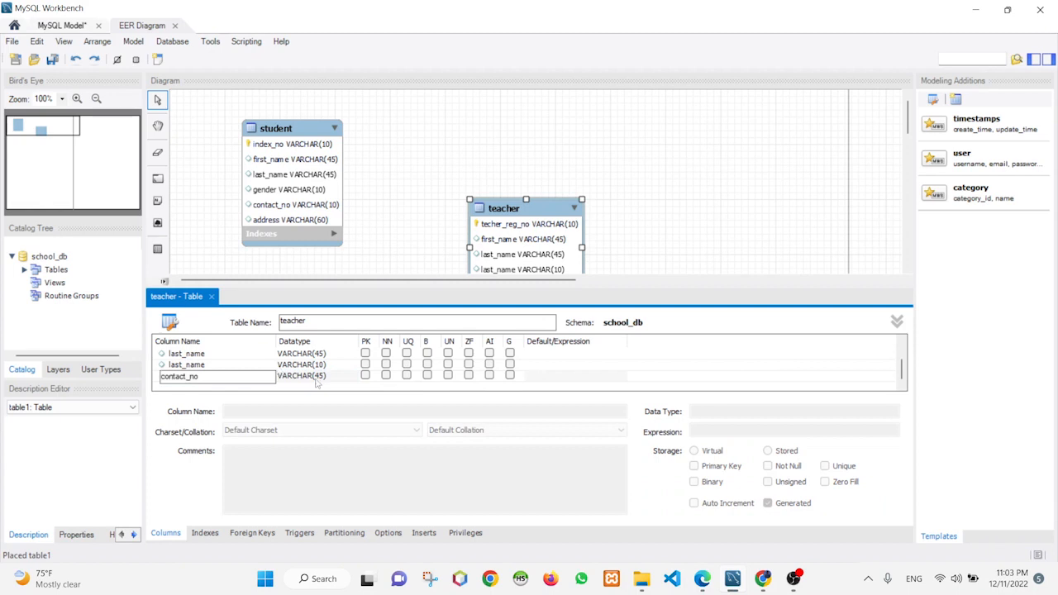
Step: Set the teacher table's contact_no data type to VARCHAR(10)
left_click(319, 379)
left_click(321, 377)
left_click(319, 377)
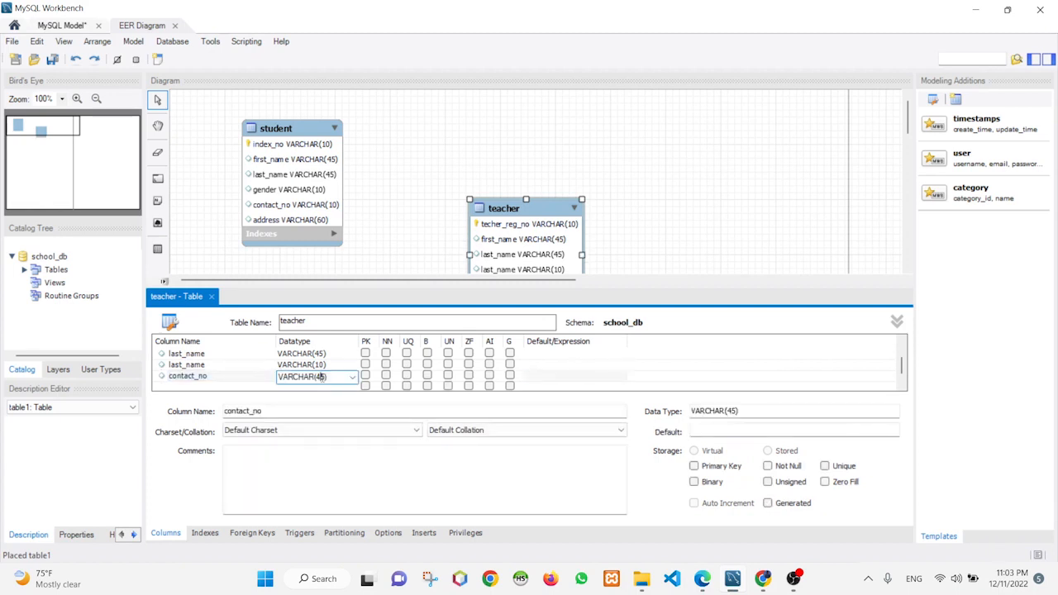
type("10")
left_click(352, 386)
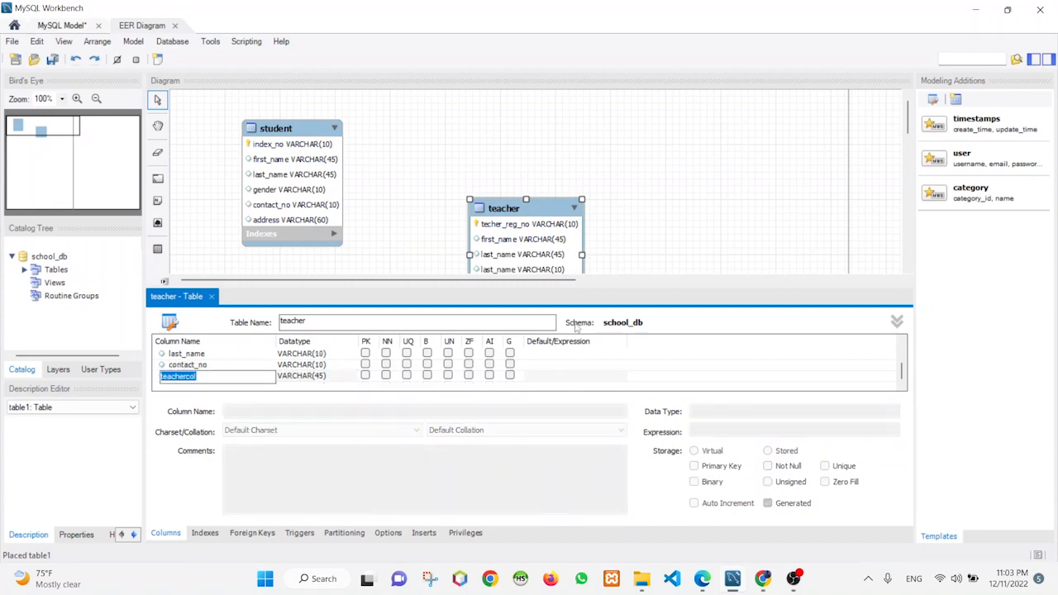
Step: Copy the email column name from the question PDF and add it as the teacher table's sixth column in MySQL Workbench
left_click(701, 579)
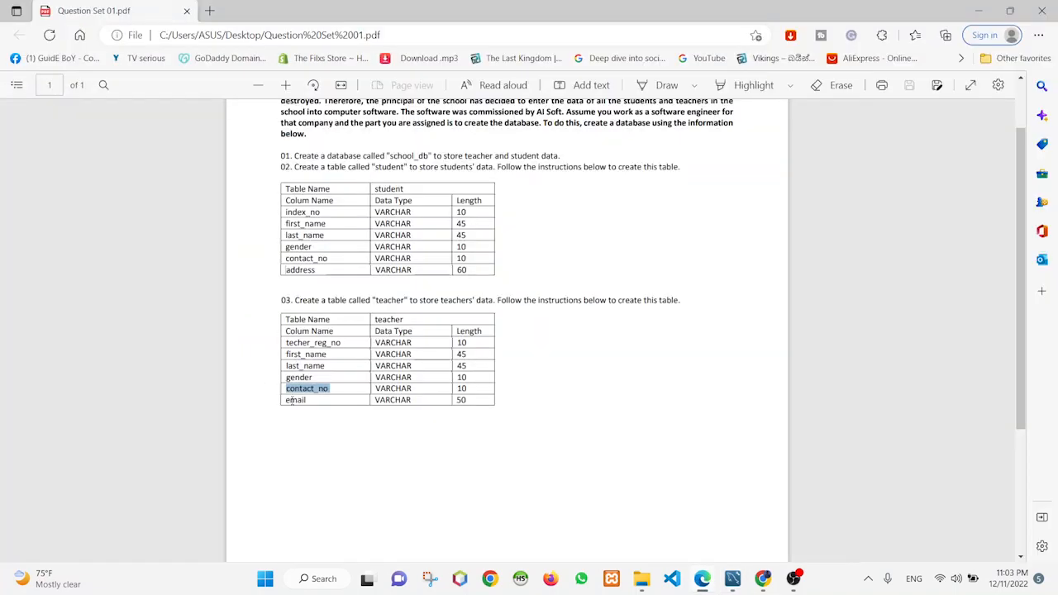
left_click_drag(282, 401, 309, 403)
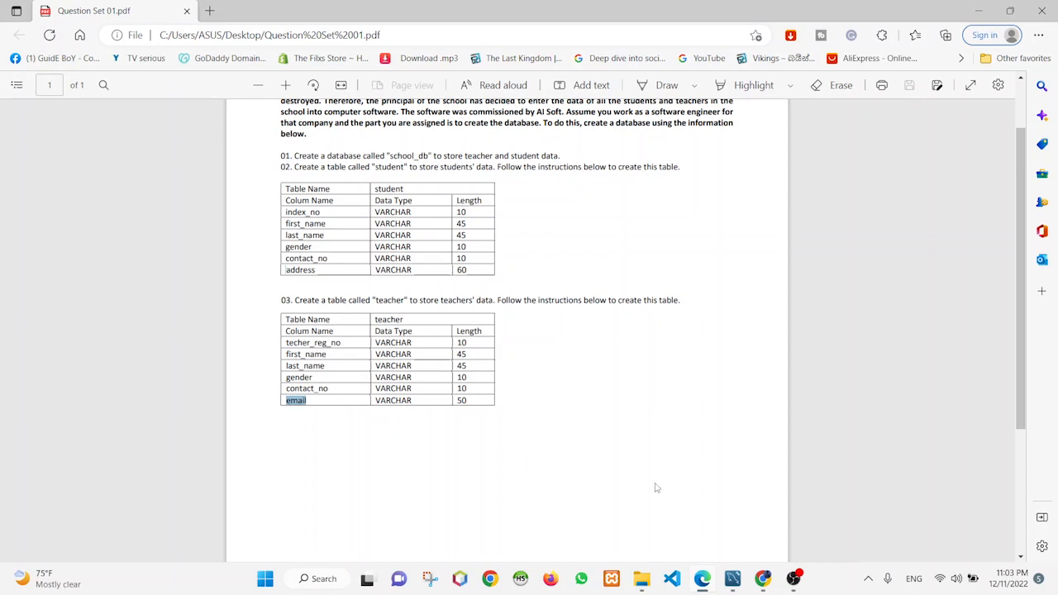
left_click(730, 580)
key("ctrl+v")
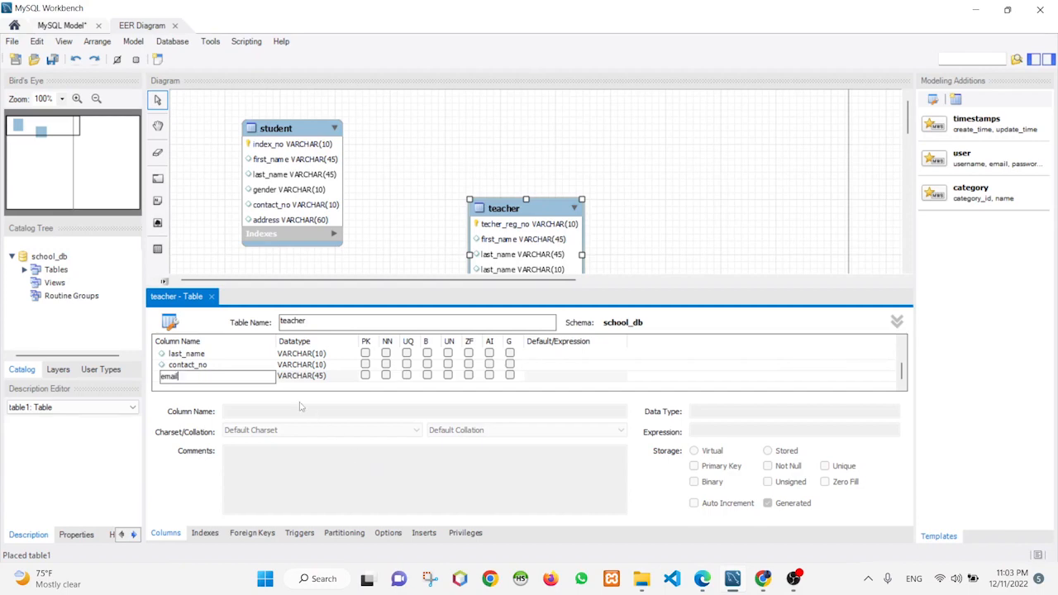
Step: Set the teacher table's email data type to VARCHAR(50)
double_click(317, 378)
key("Right")
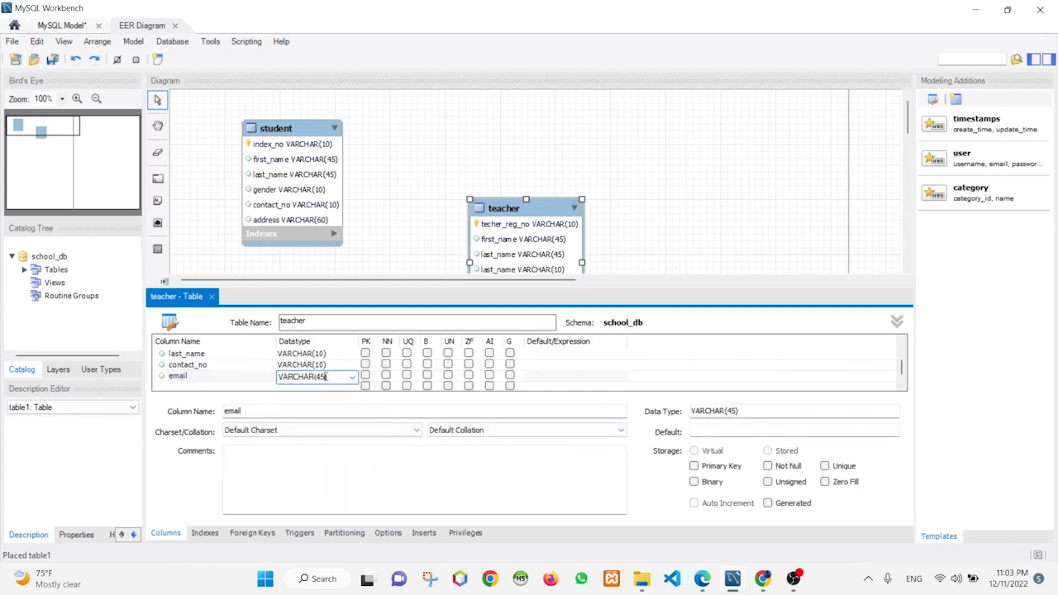
key("BackSpace")
key("BackSpace")
type("50")
key("Return")
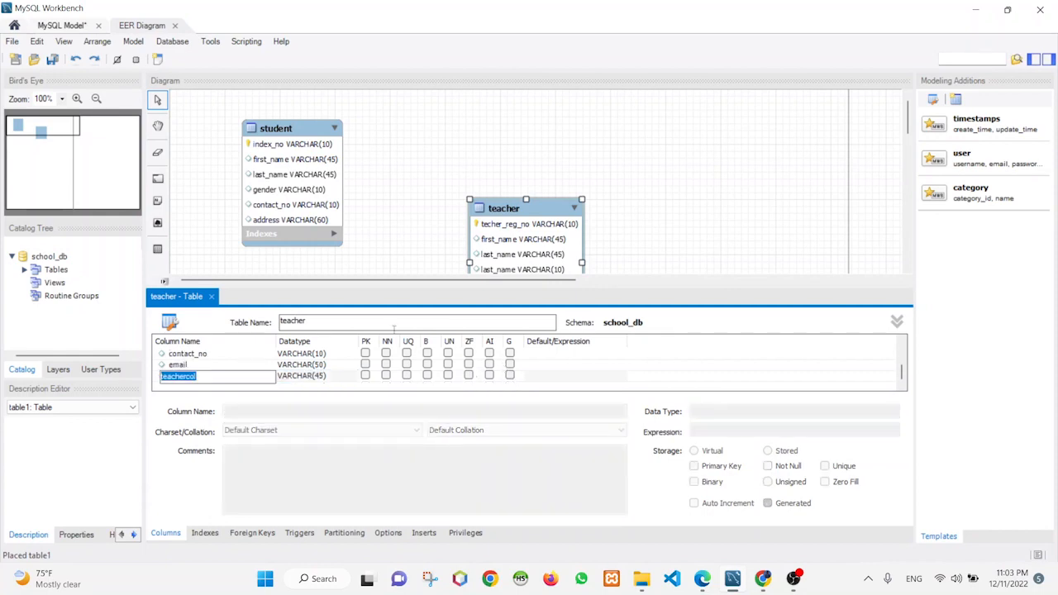
Step: Delete the surplus teachercol column from the end of the teacher table
left_click(289, 376)
right_click(291, 376)
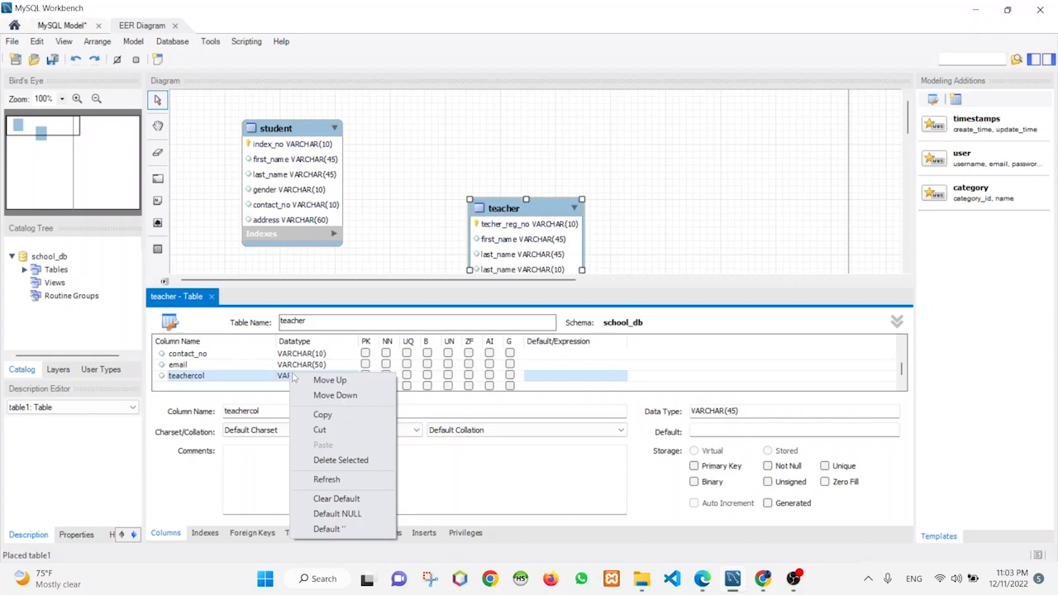
left_click(340, 461)
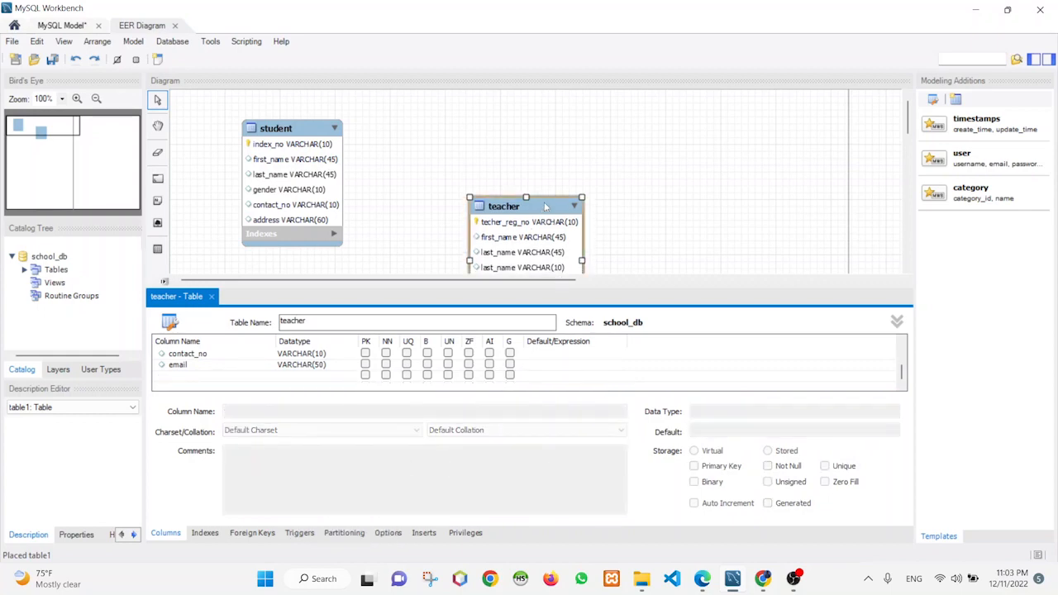
Step: Move the teacher table level with student on the diagram and shift the student table slightly closer to it
left_click_drag(544, 207, 479, 128)
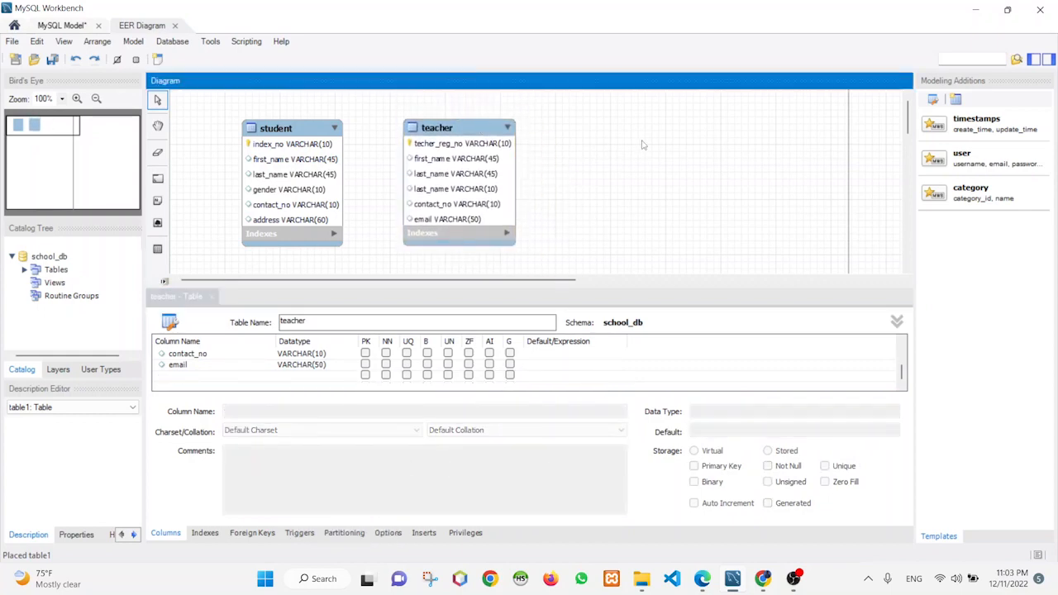
left_click_drag(288, 134, 297, 134)
left_click(708, 200)
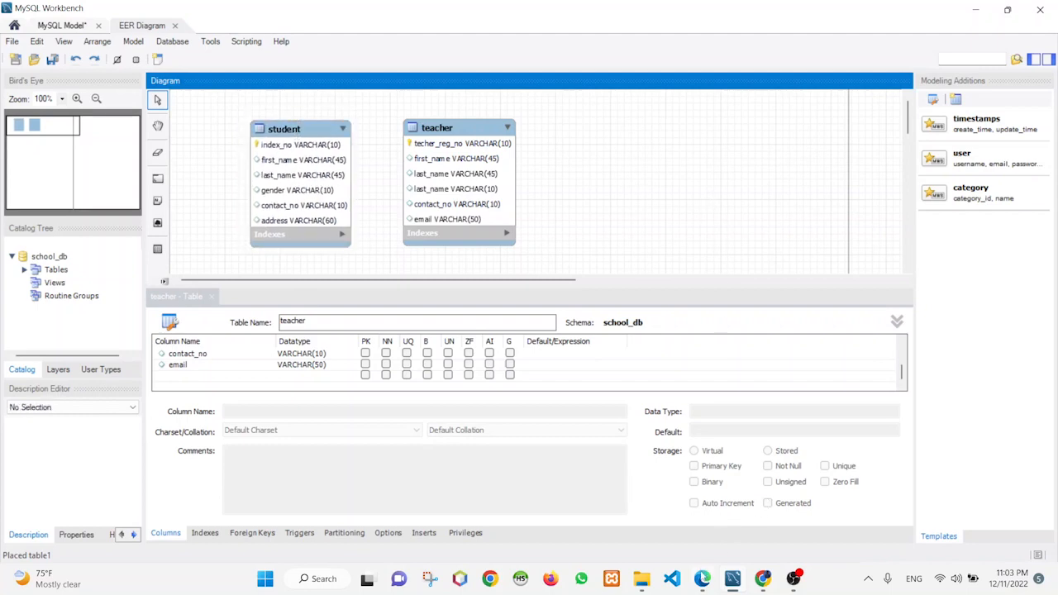
Step: Switch to the question PDF and review the database and table instructions from the beginning
left_click(702, 579)
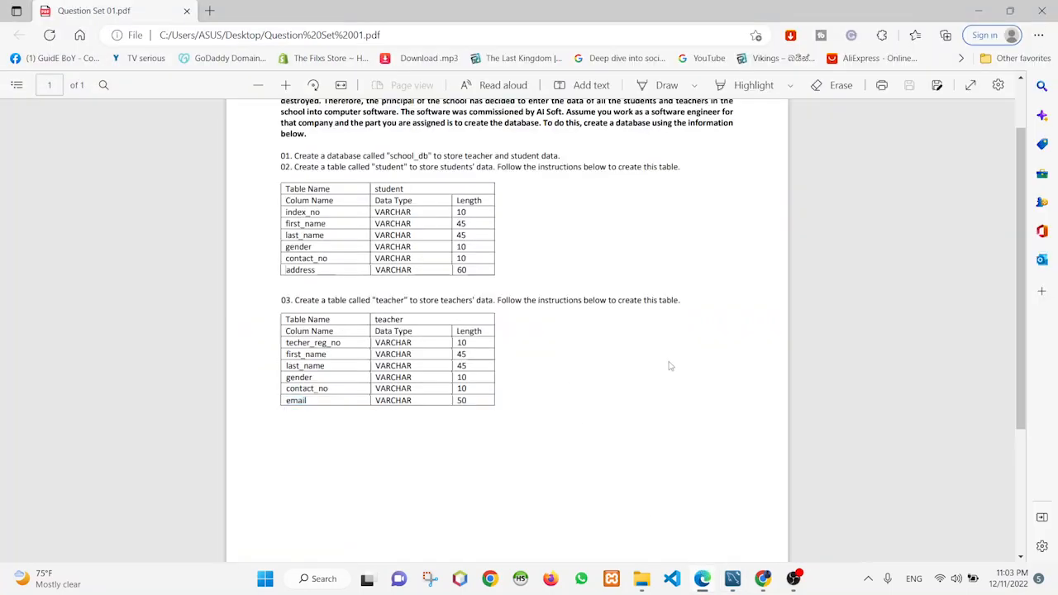
scroll(669, 366, "up", 2)
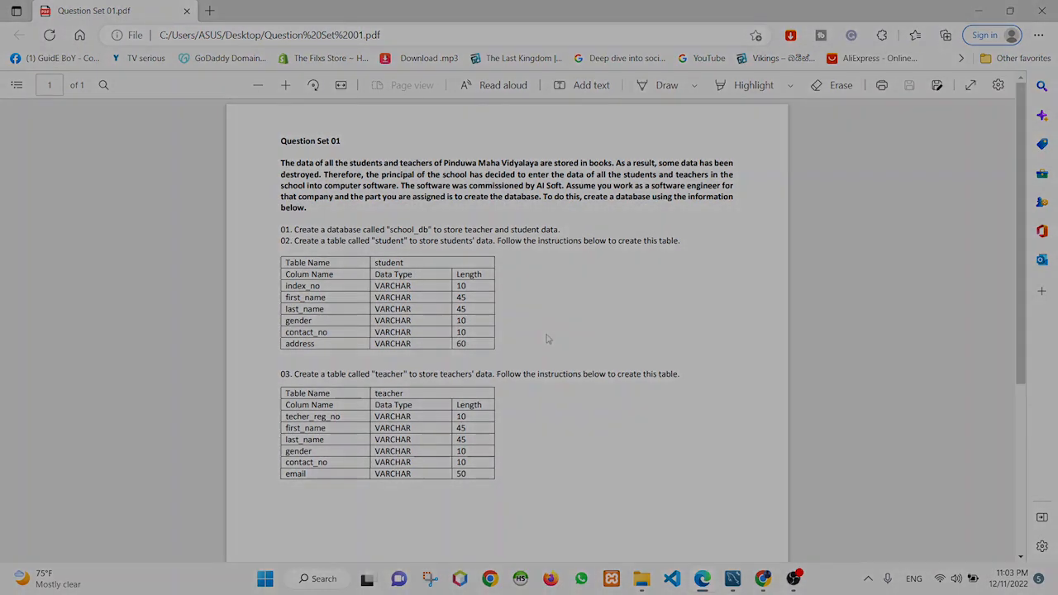